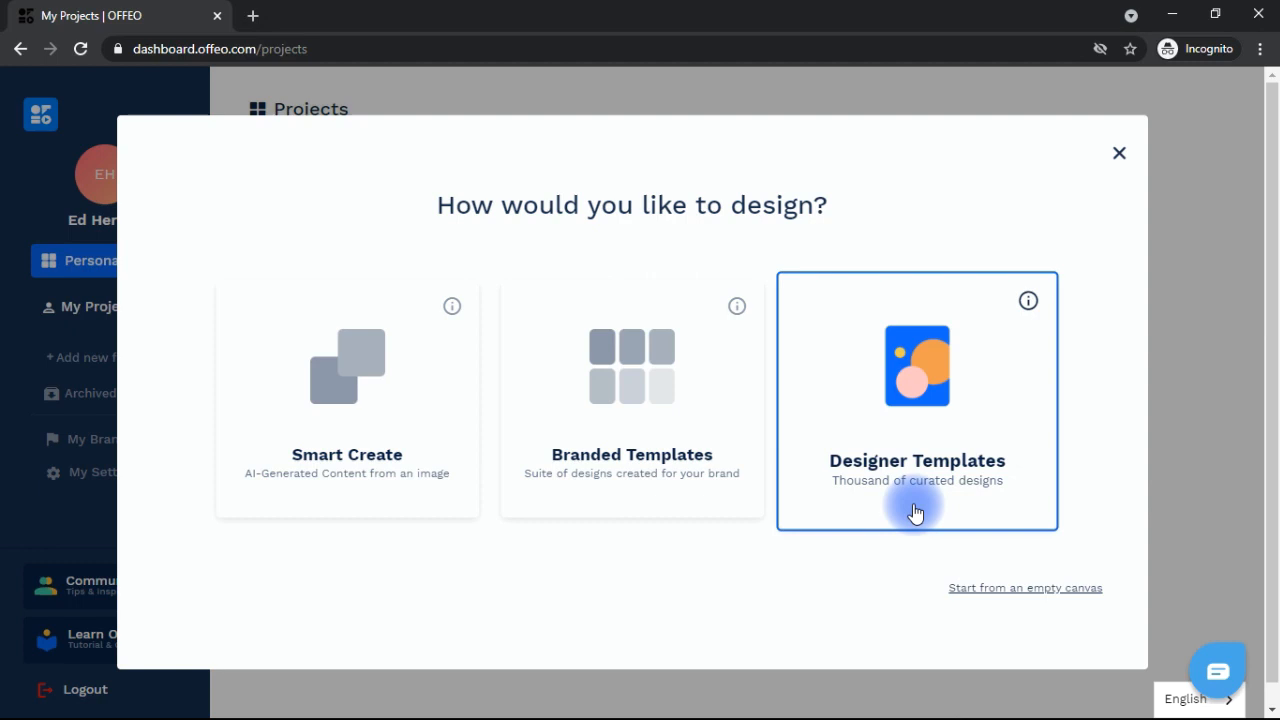
# Step: Start a Smart Create product video in the 1080 x 1080 square size and open the image selection
pyautogui.click(393, 460)
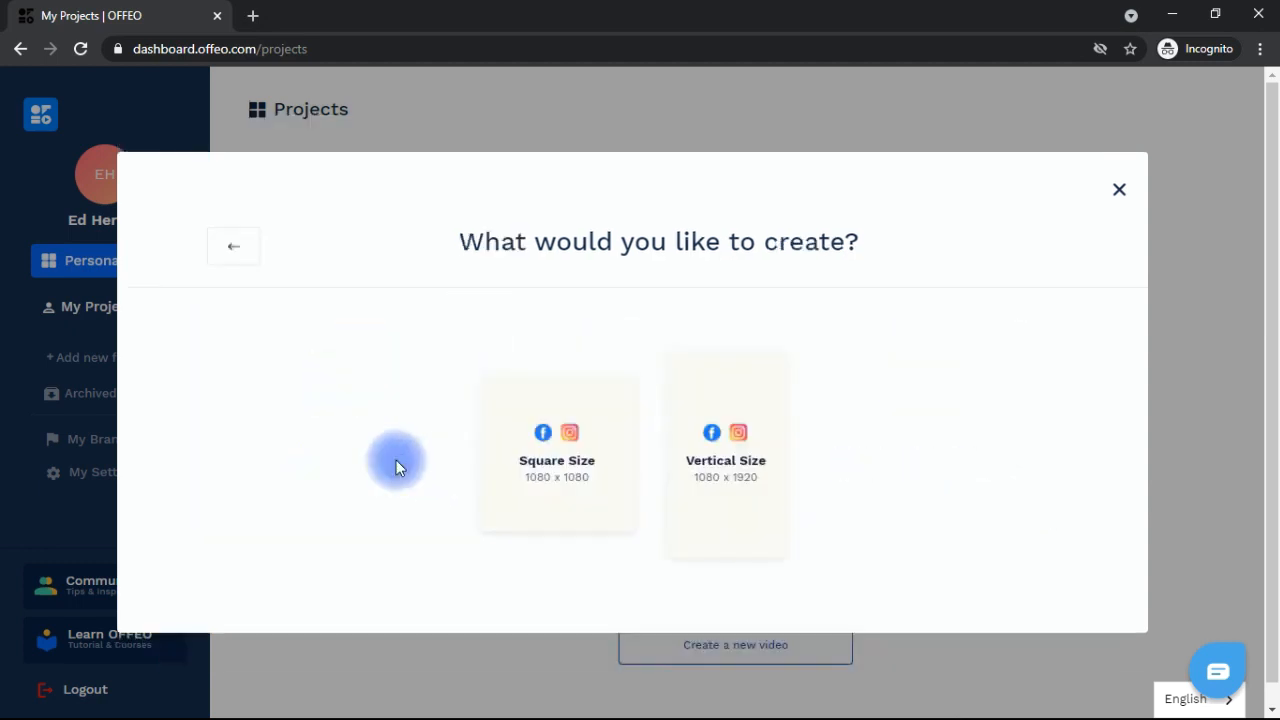
pyautogui.click(563, 460)
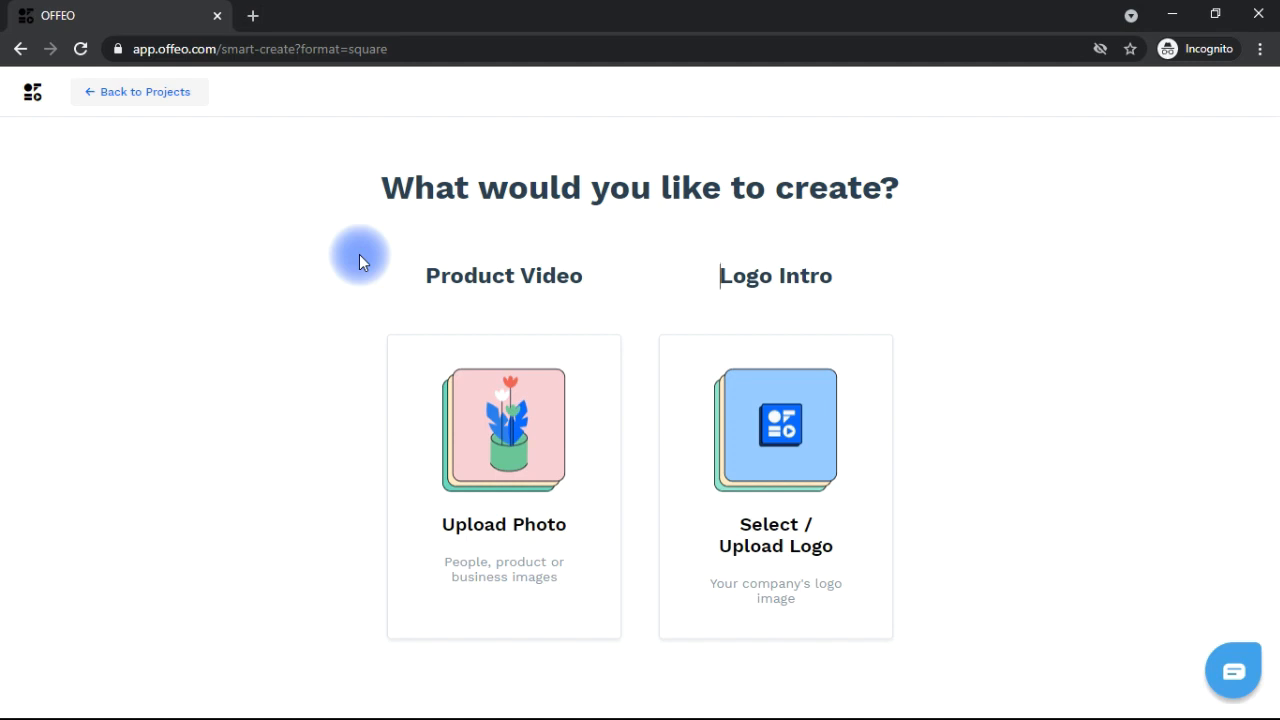
pyautogui.click(540, 467)
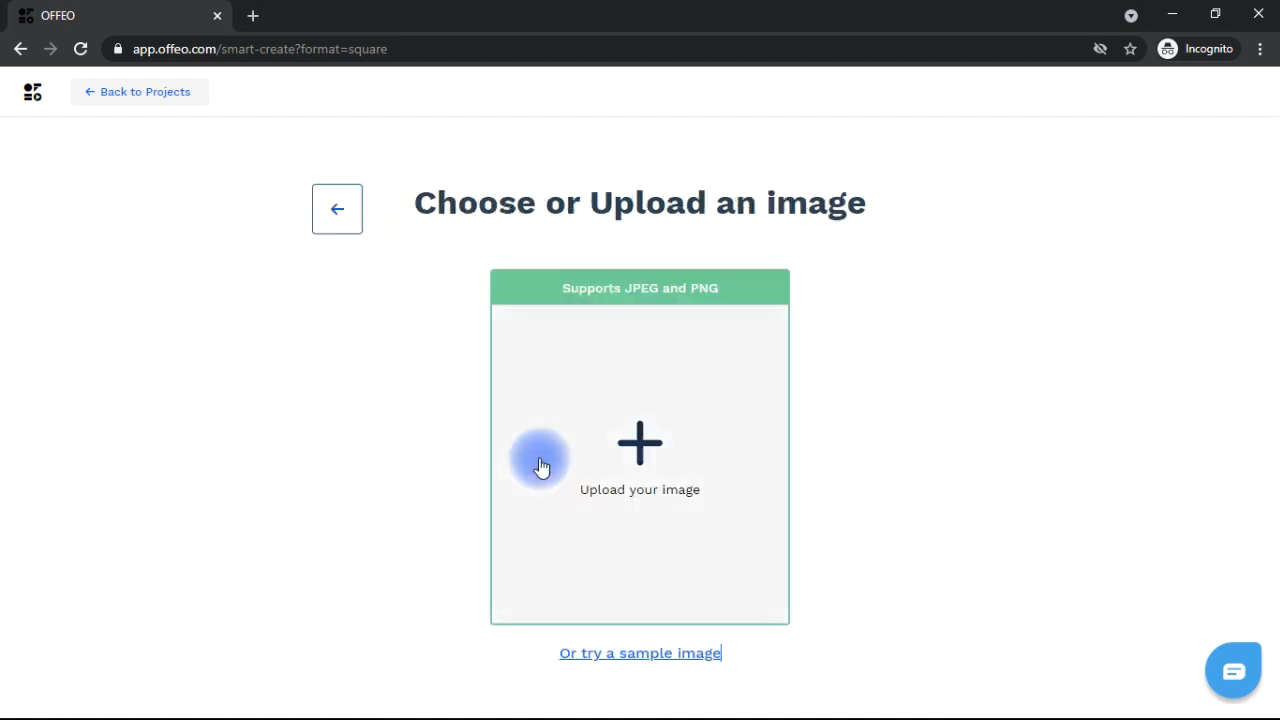
pyautogui.click(657, 468)
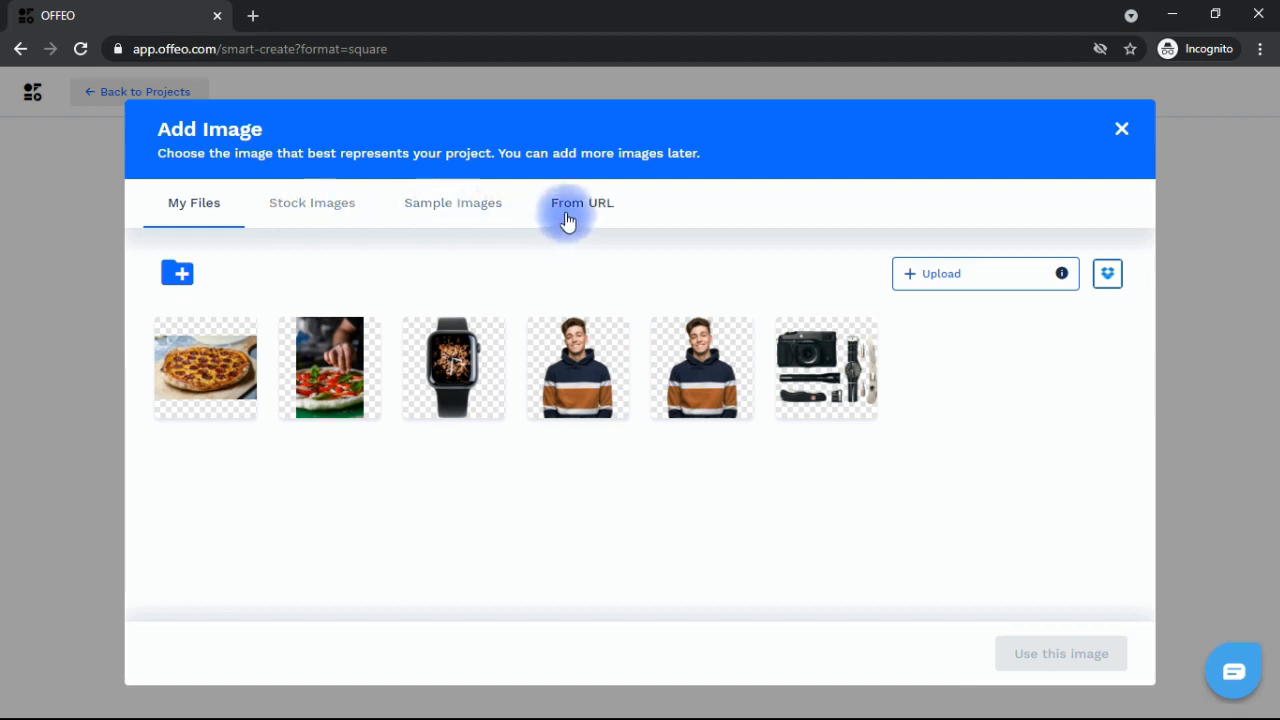
# Step: Search the stock images for "pizza" and use the sliced pizza with a metal server, keeping its image background
pyautogui.click(303, 220)
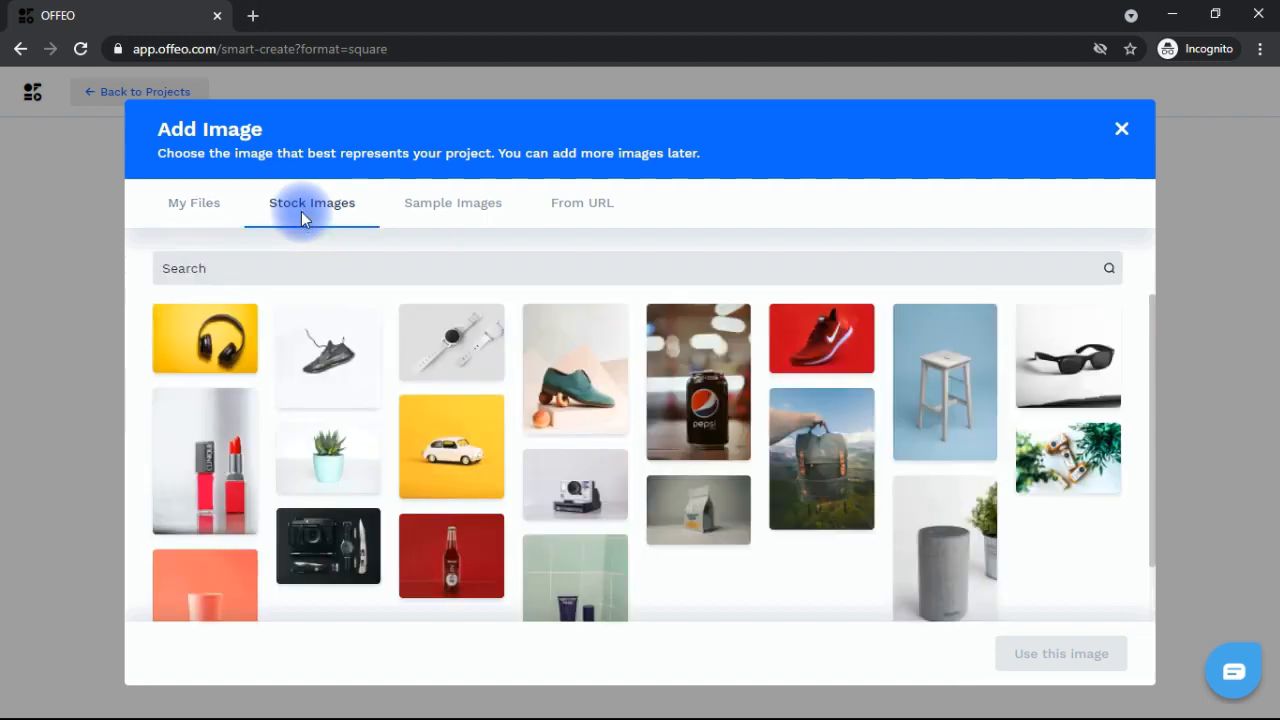
pyautogui.click(266, 268)
pyautogui.write('pizza')
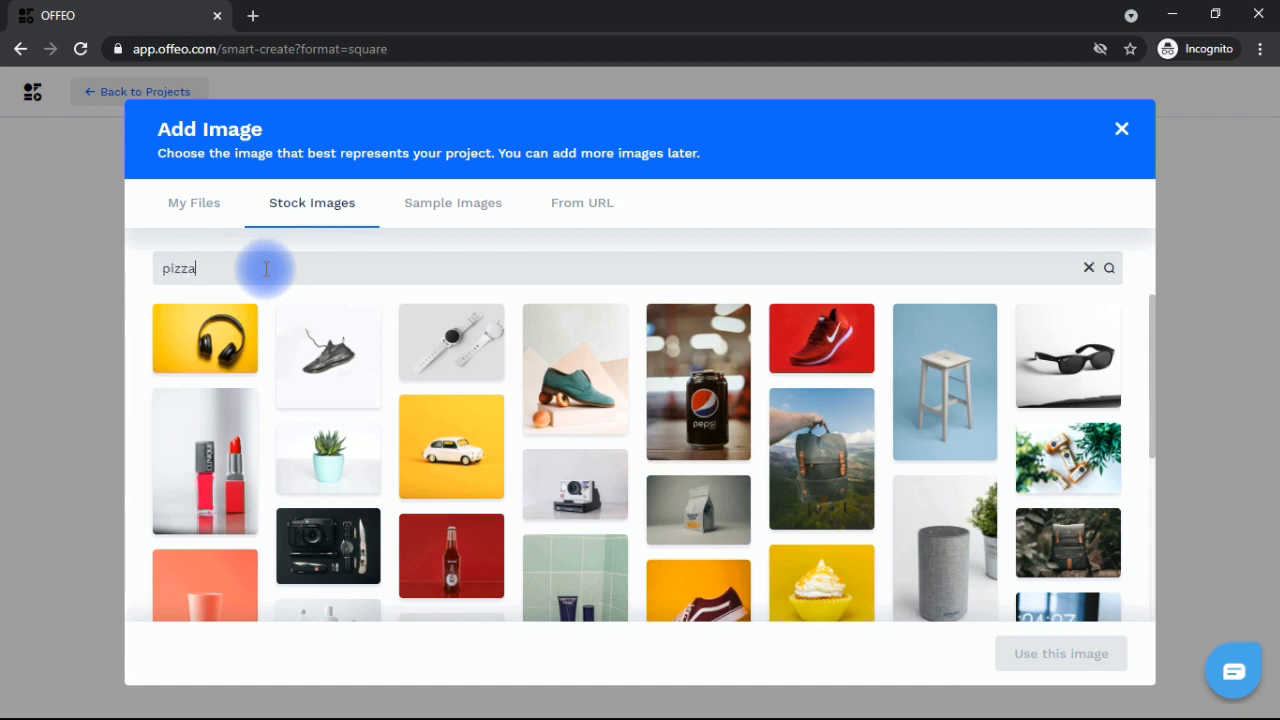
pyautogui.press('Return')
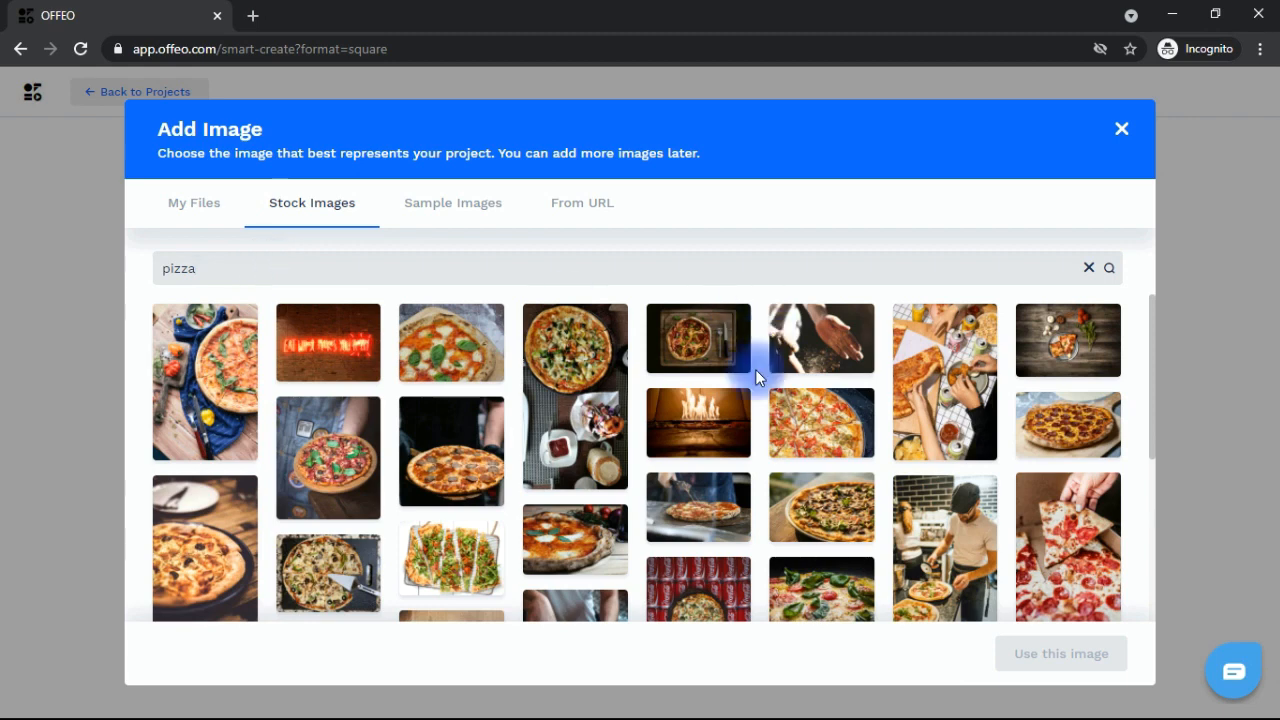
pyautogui.click(348, 578)
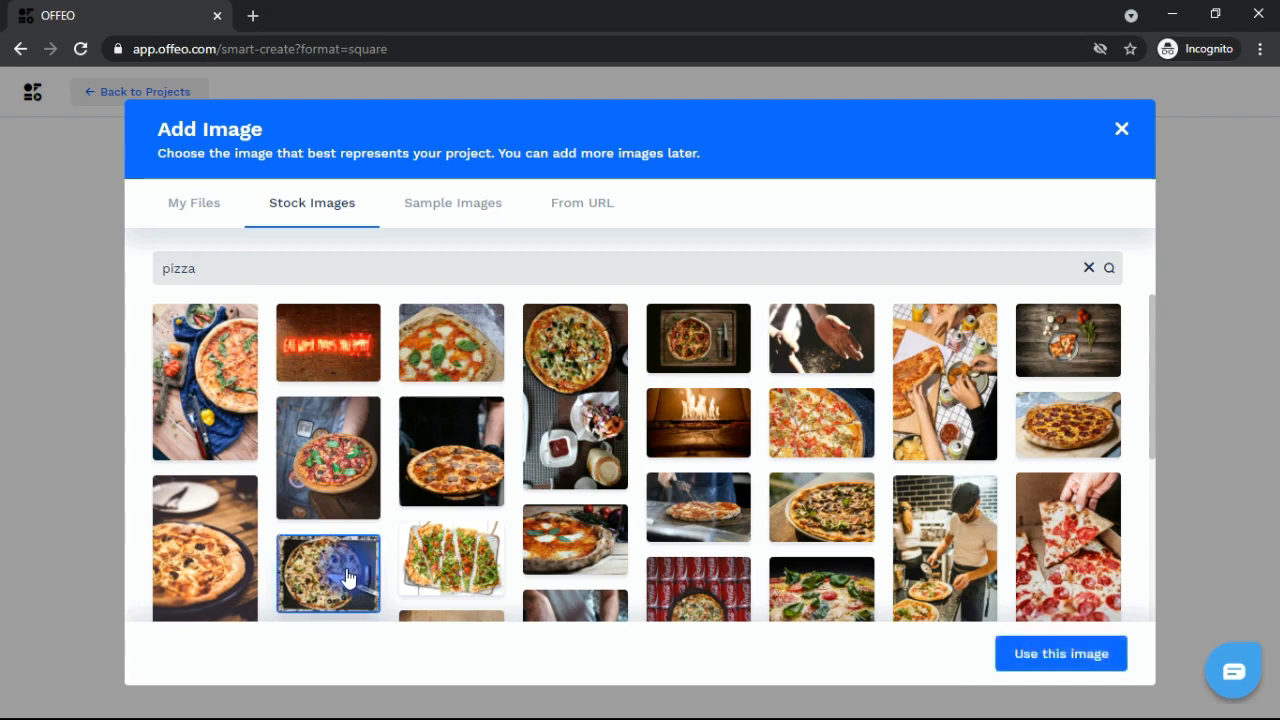
pyautogui.click(1022, 653)
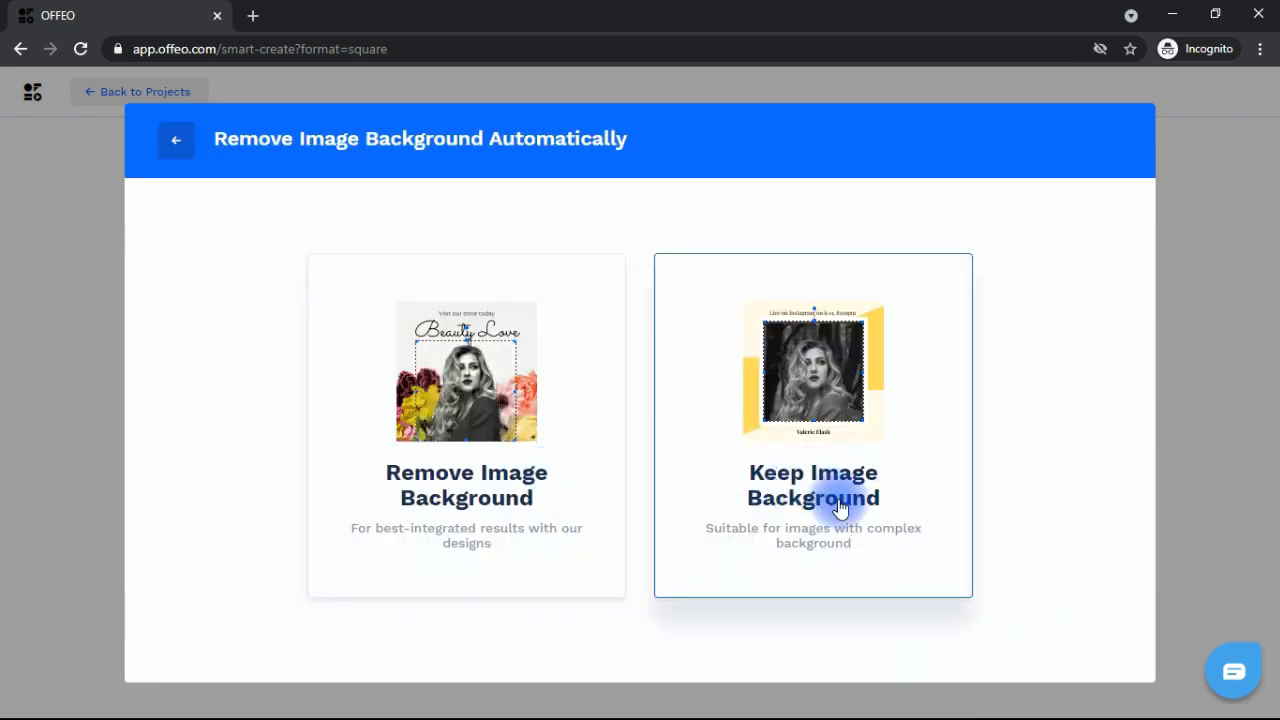
pyautogui.click(810, 431)
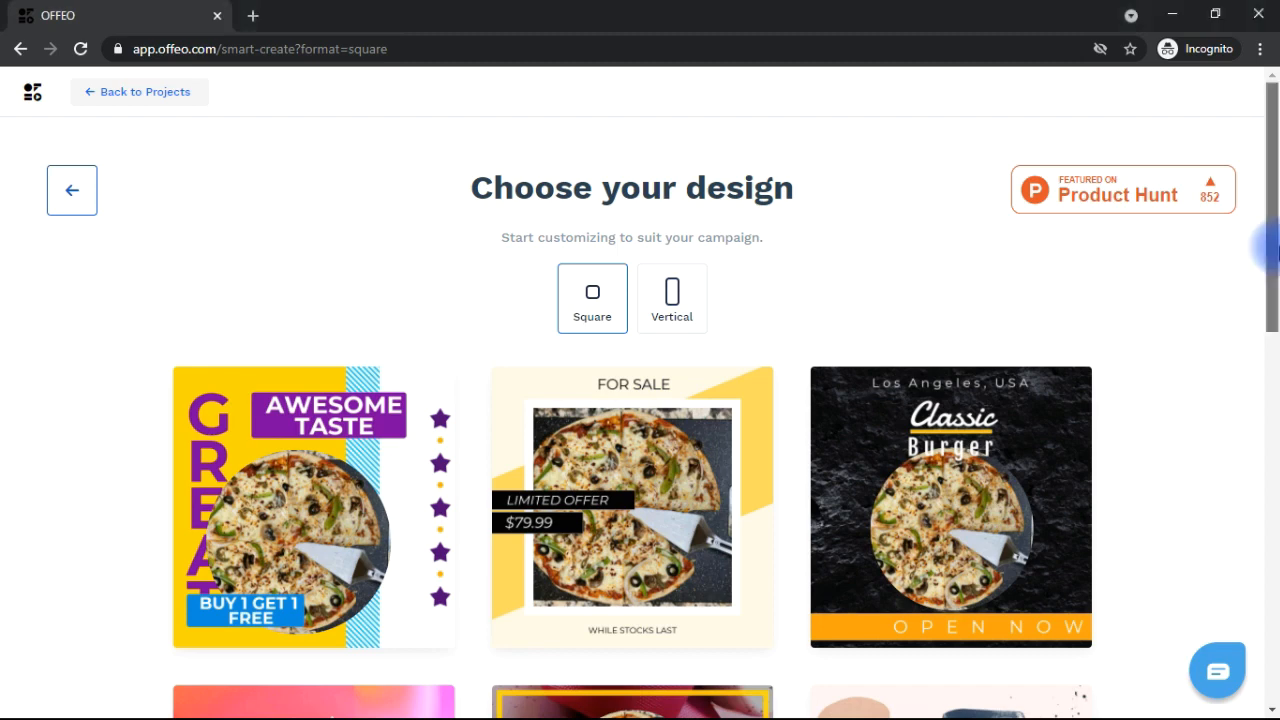
# Step: Look through the generated square pizza designs down to the page numbers and return to the first designs
pyautogui.moveTo(1271, 243); pyautogui.dragTo(1270, 705)
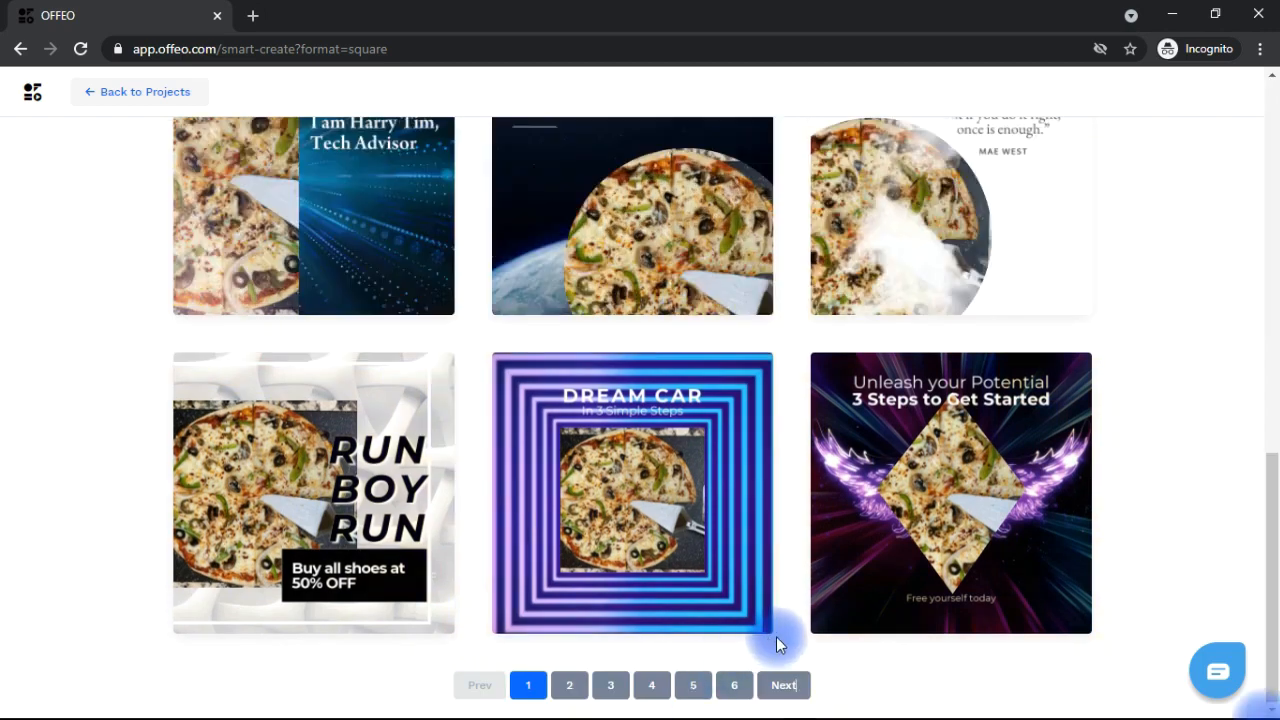
pyautogui.click(735, 687)
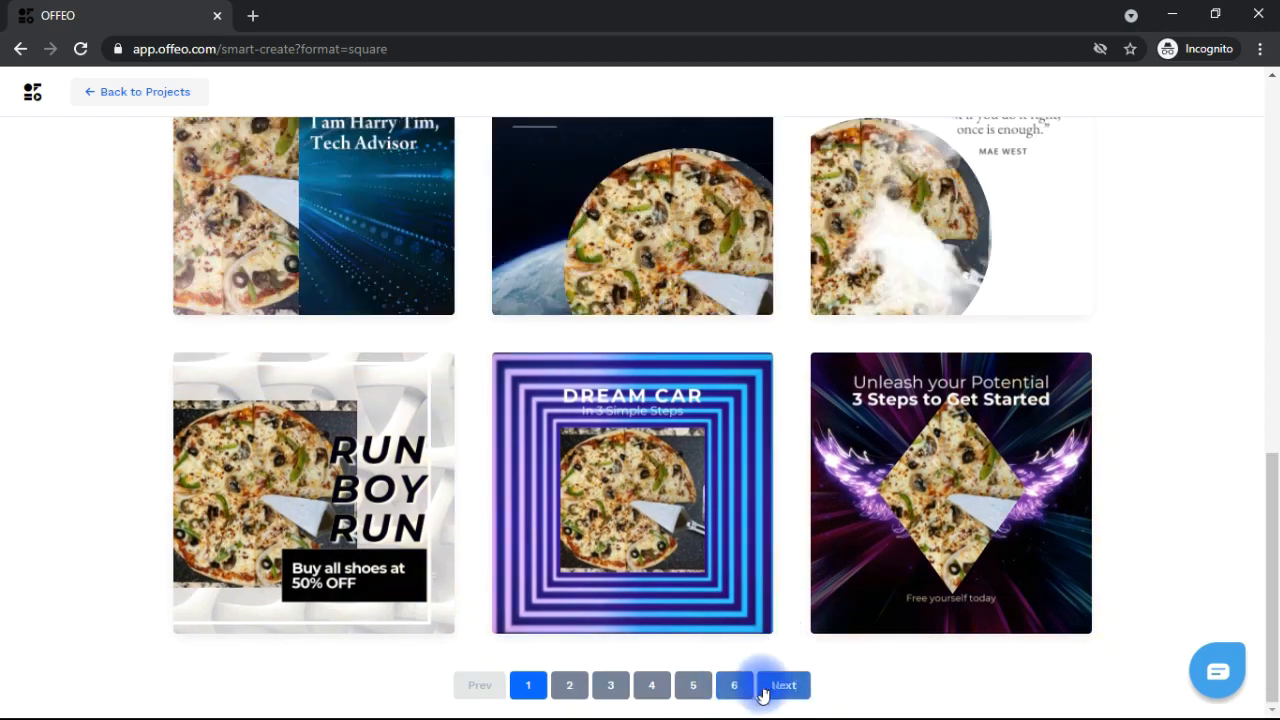
pyautogui.click(776, 688)
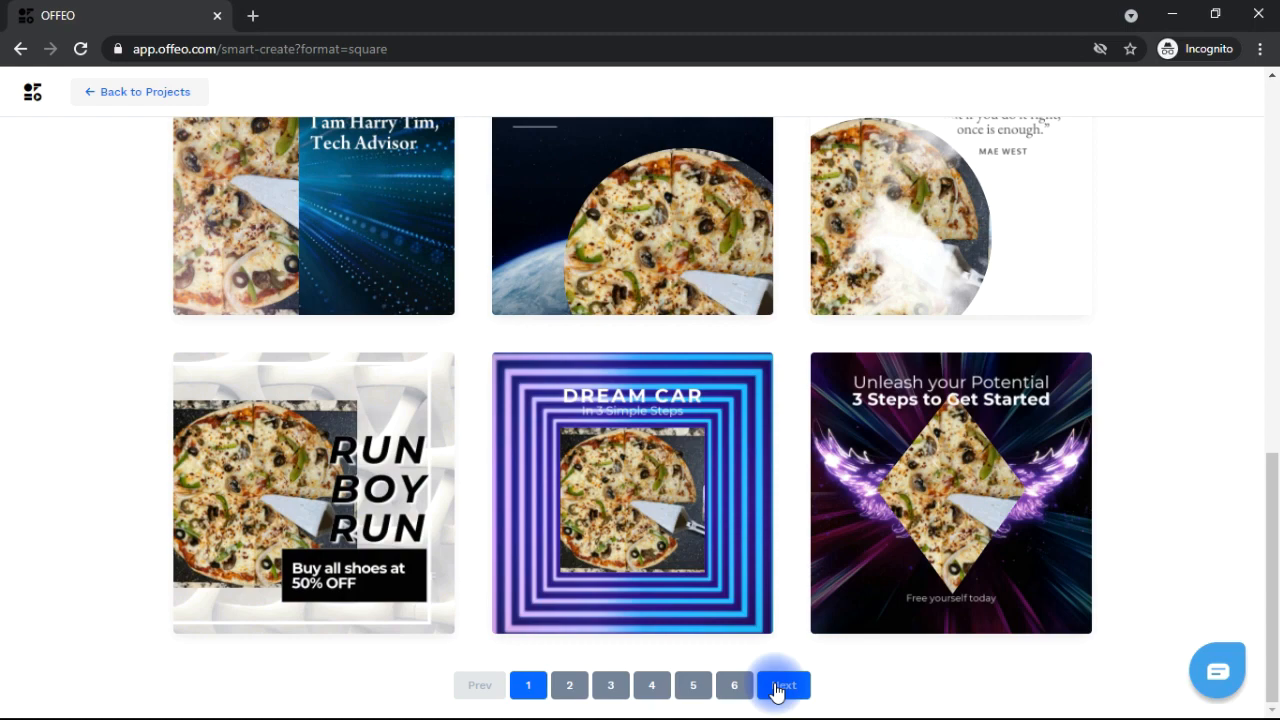
pyautogui.moveTo(1268, 543); pyautogui.dragTo(1276, 183)
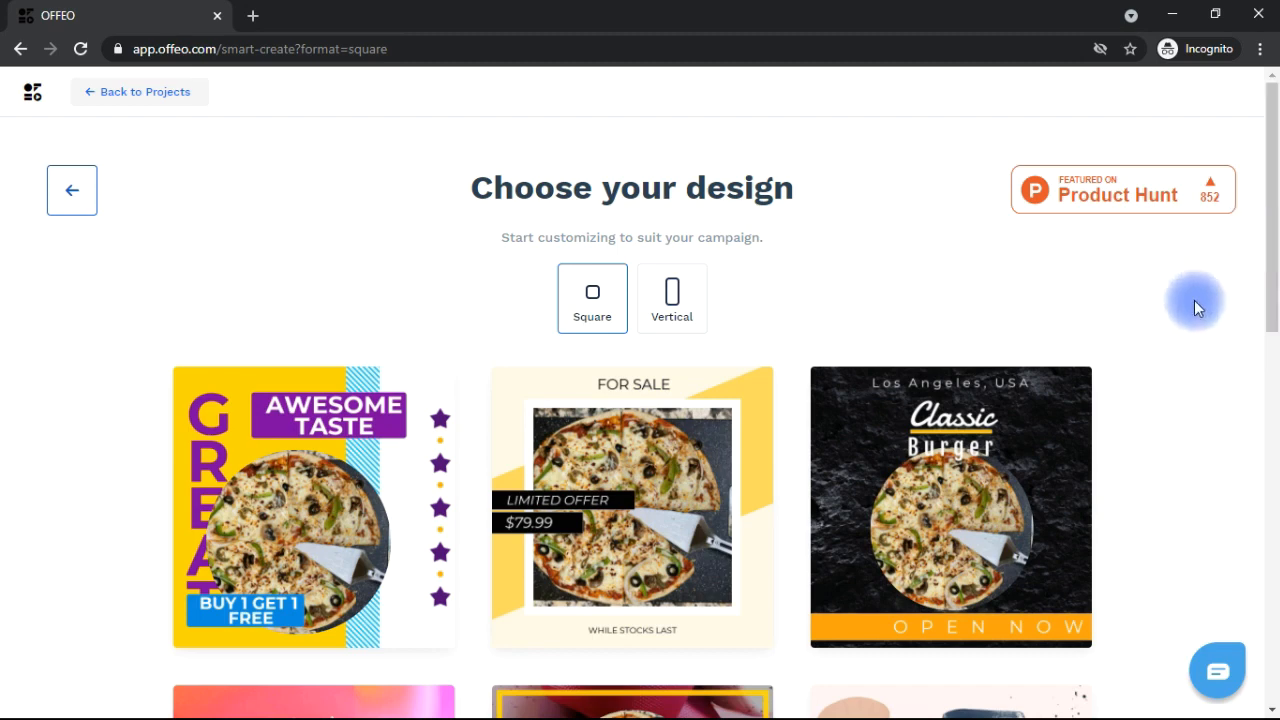
pyautogui.moveTo(1276, 296); pyautogui.dragTo(1268, 712)
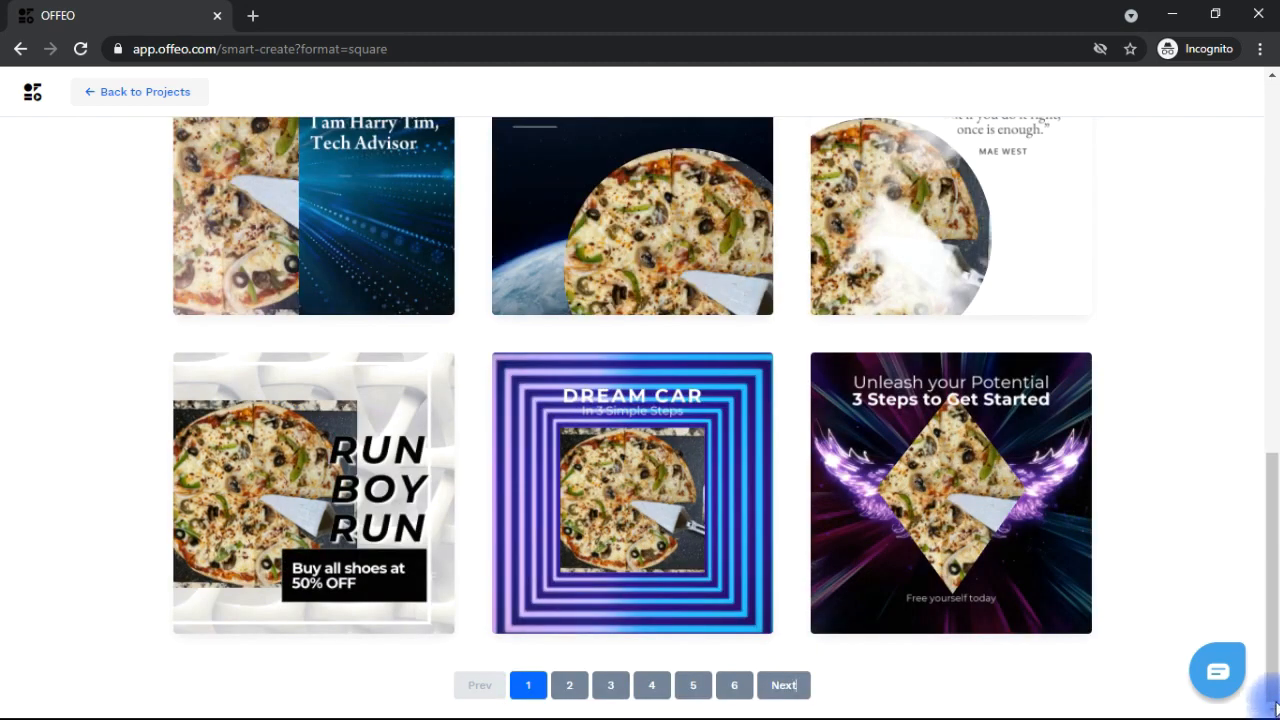
pyautogui.click(1276, 598)
pyautogui.moveTo(1276, 598); pyautogui.dragTo(1276, 200)
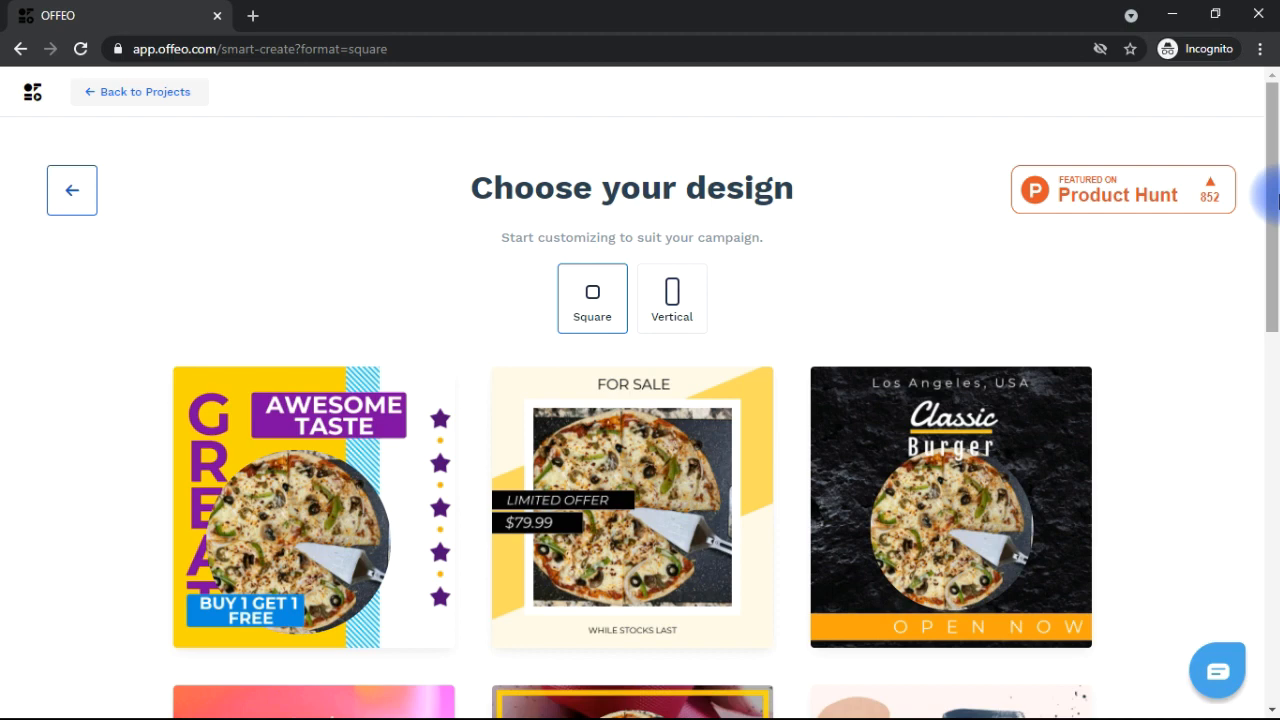
# Step: Choose the cream and yellow FOR SALE design for editing and open its Scene 1 in the editor
pyautogui.moveTo(640, 480)
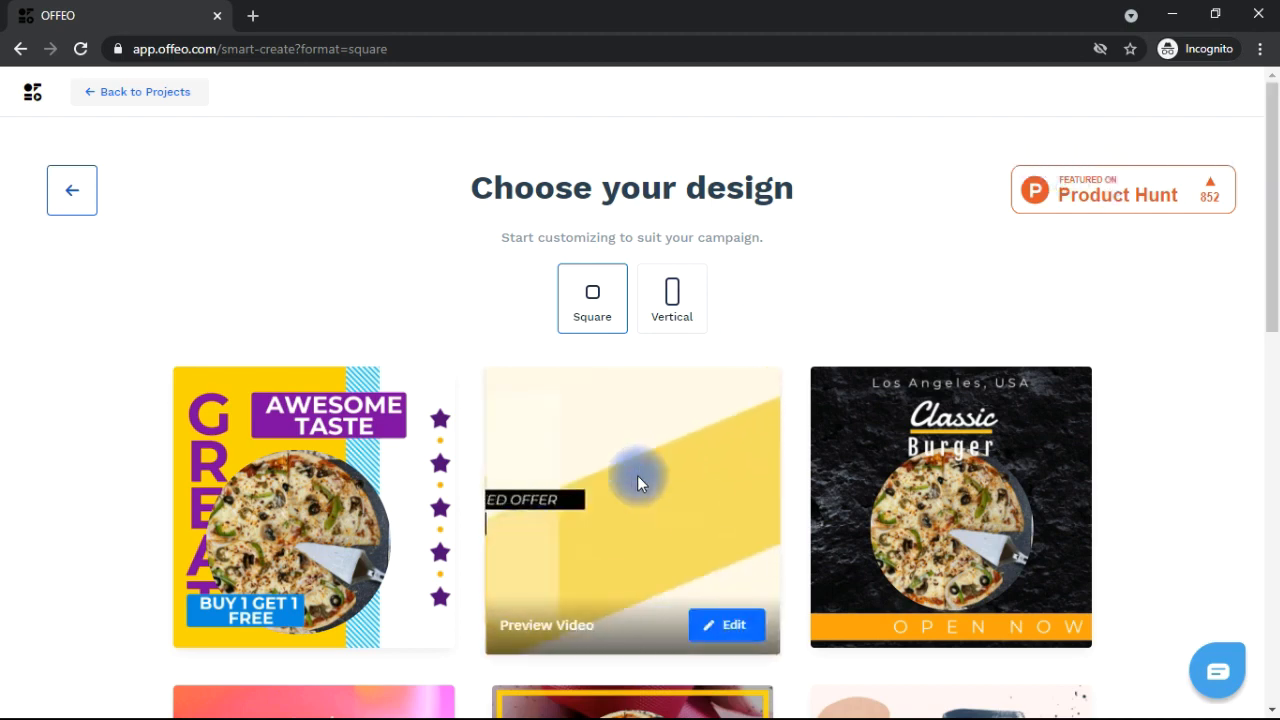
pyautogui.click(728, 630)
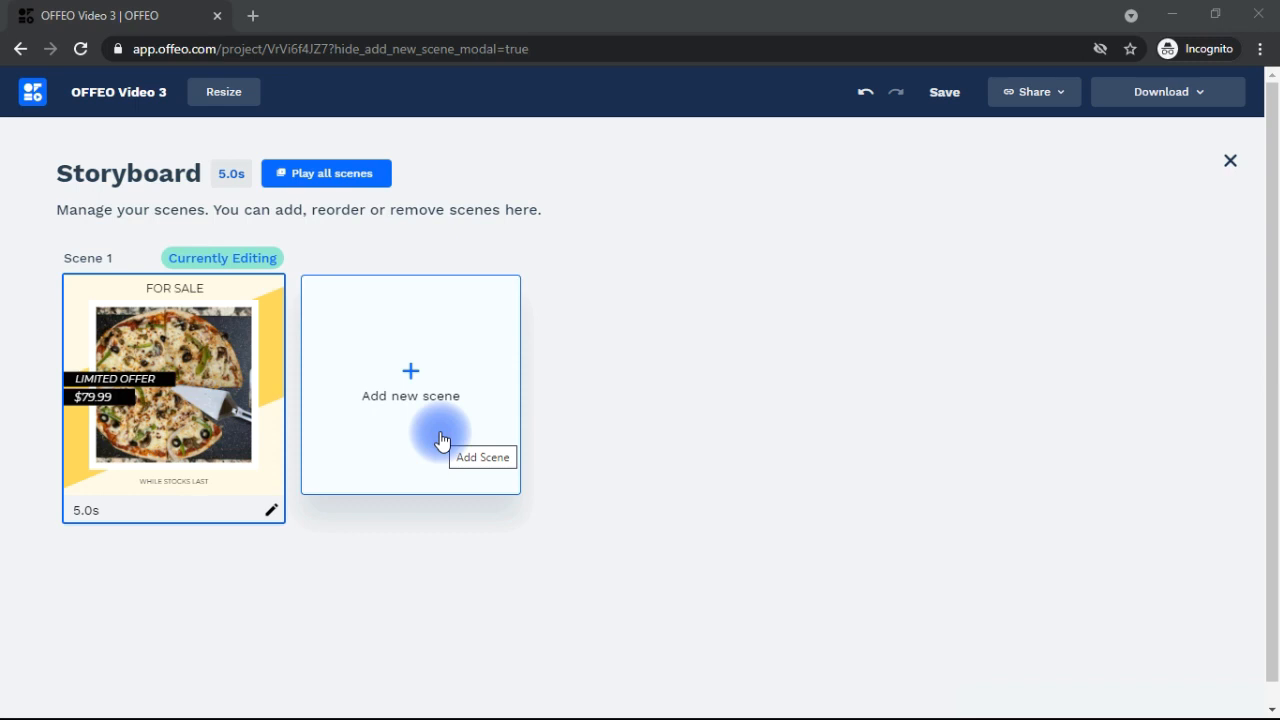
pyautogui.moveTo(218, 509)
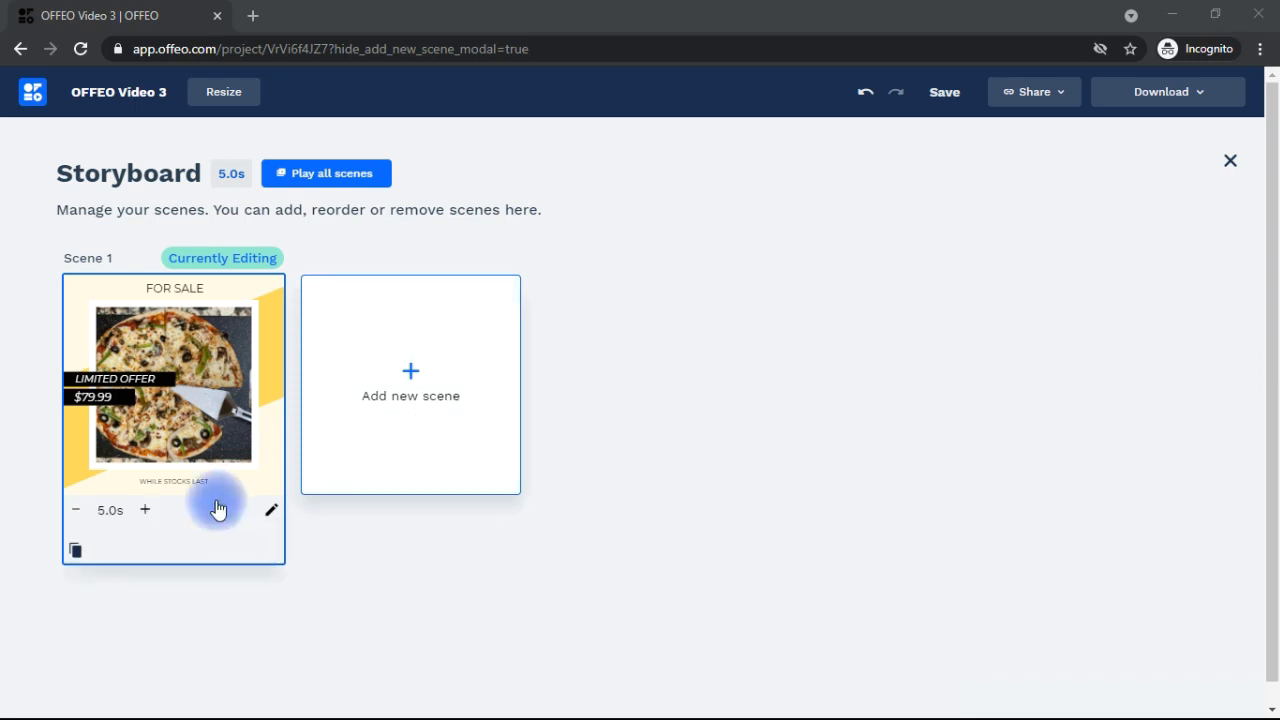
pyautogui.click(200, 425)
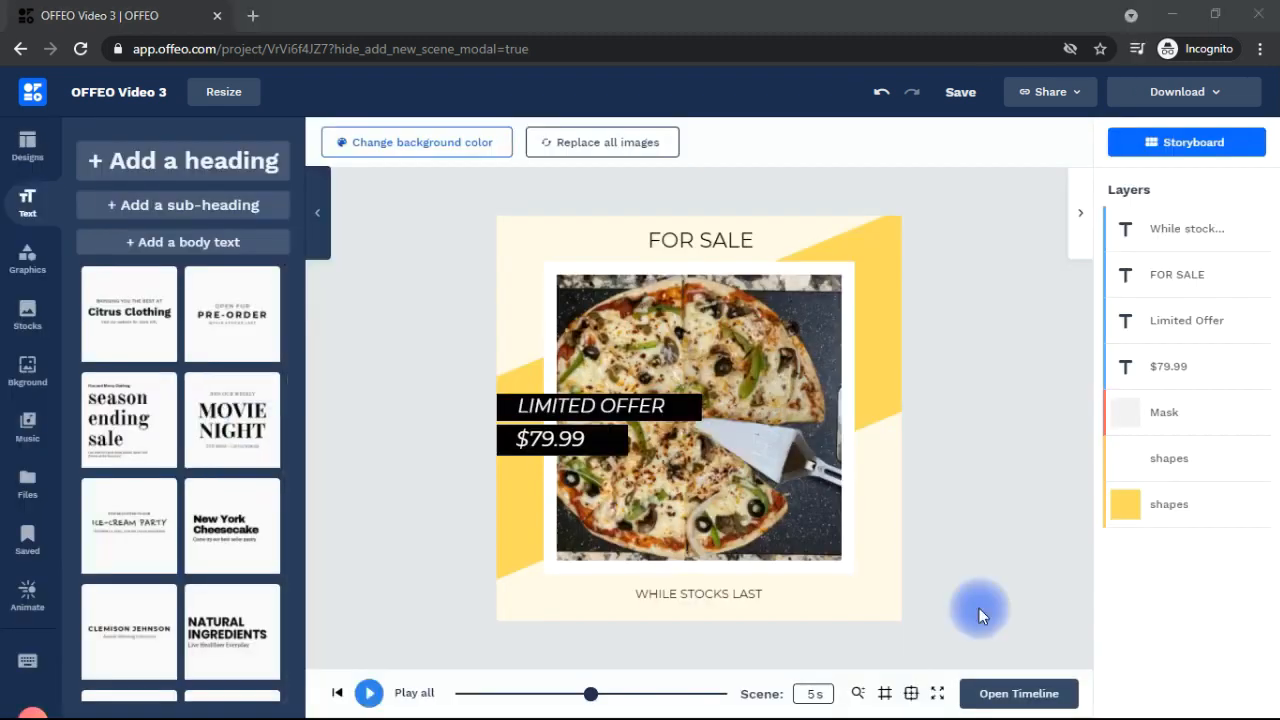
# Step: Play the scene from the beginning to preview its animation
pyautogui.moveTo(590, 693); pyautogui.dragTo(414, 688)
pyautogui.click(369, 693)
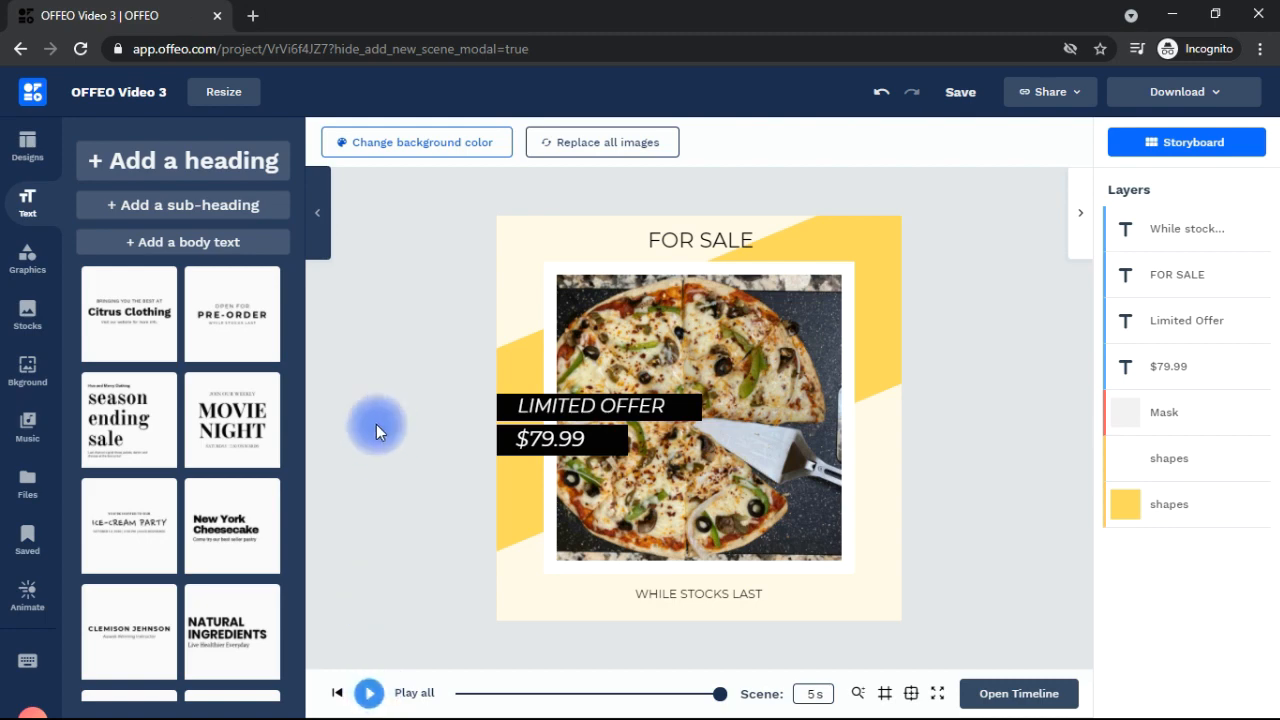
pyautogui.click(528, 460)
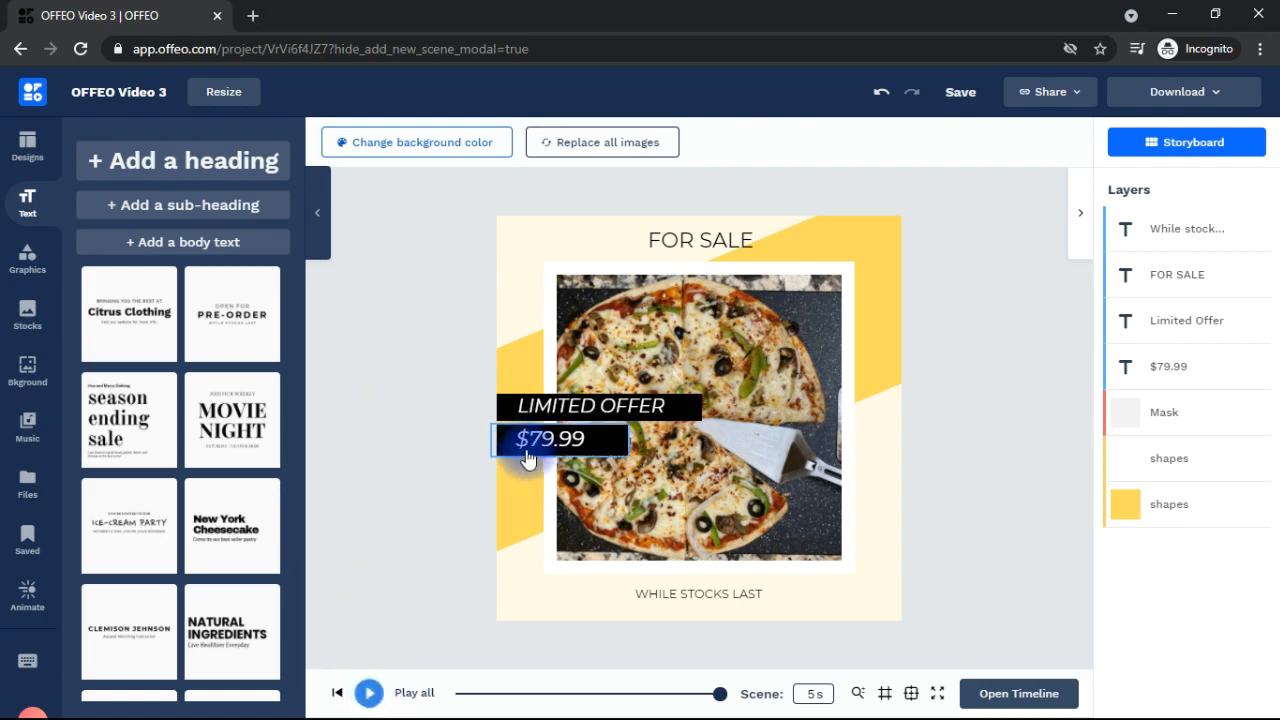
pyautogui.click(1000, 425)
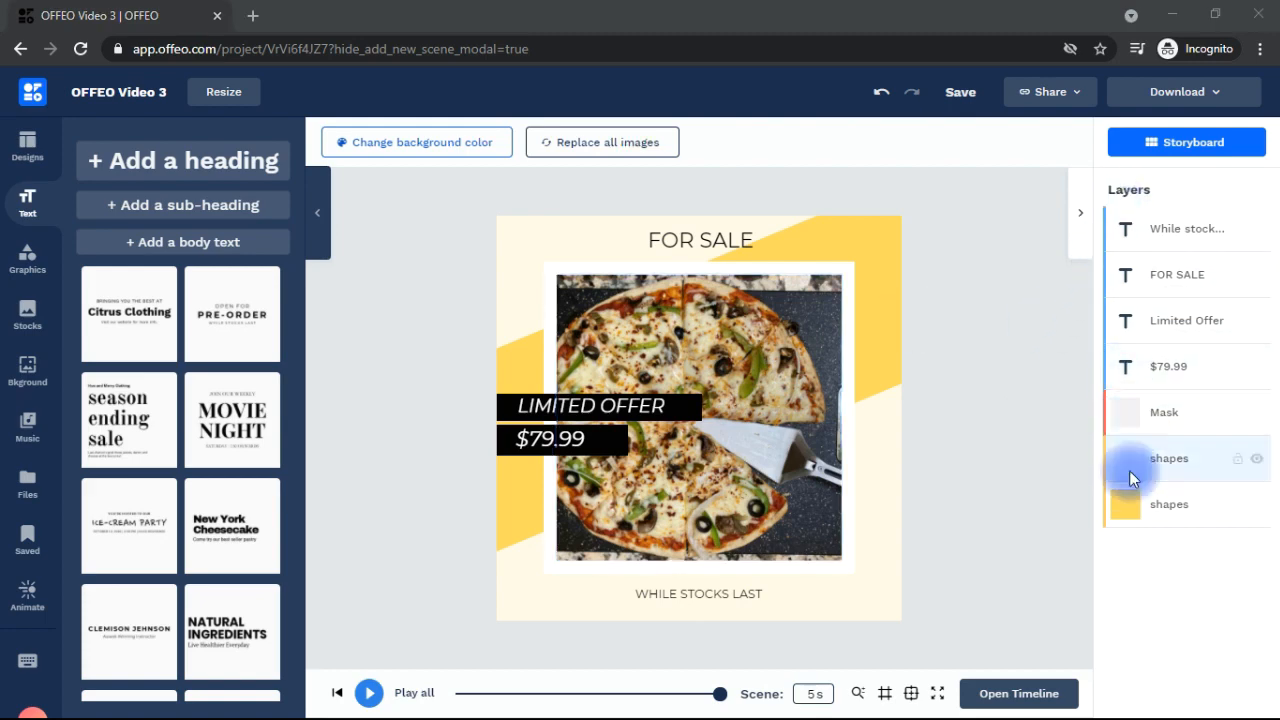
# Step: Select the four text layers one after another and view the effects settings of the price text
pyautogui.click(1177, 229)
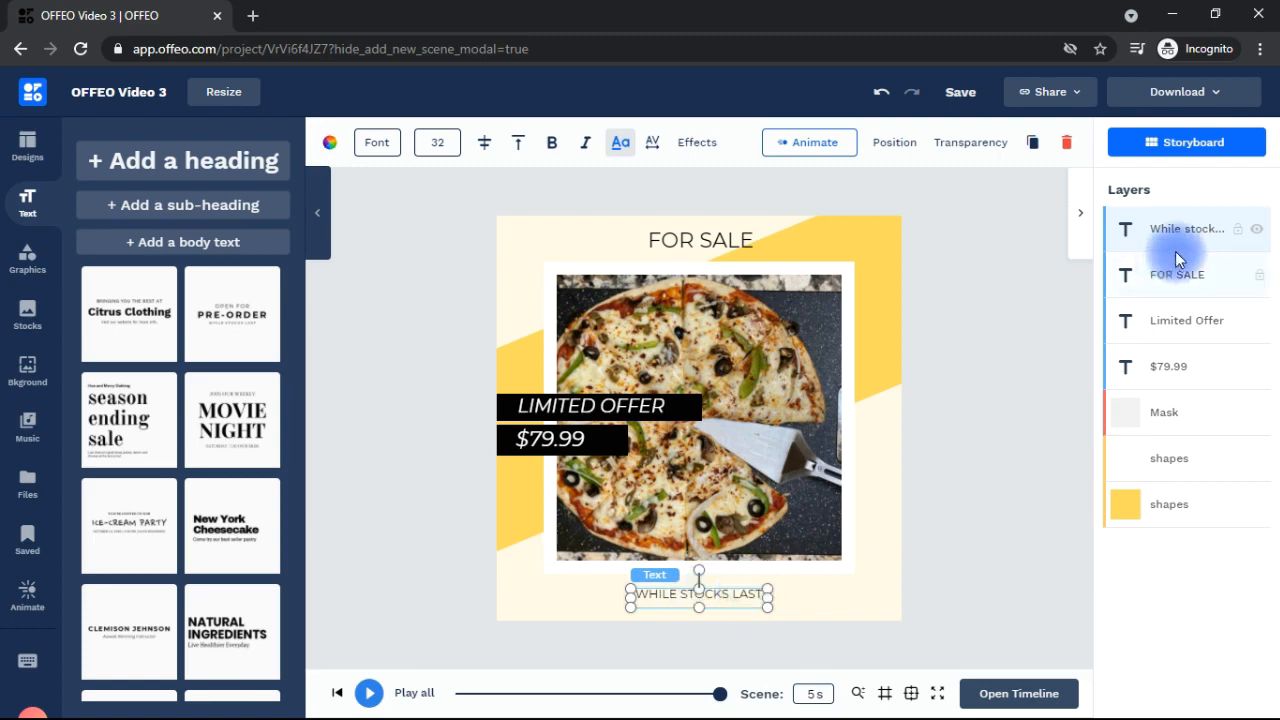
pyautogui.click(1176, 275)
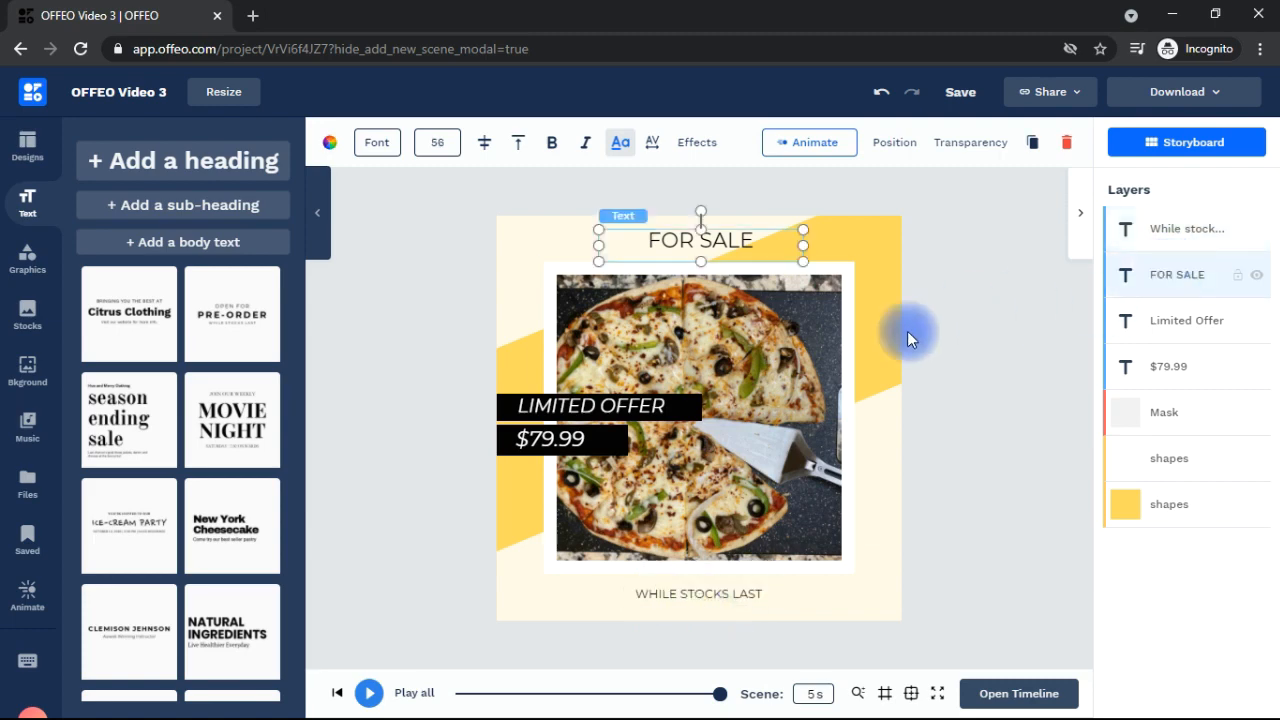
pyautogui.click(555, 410)
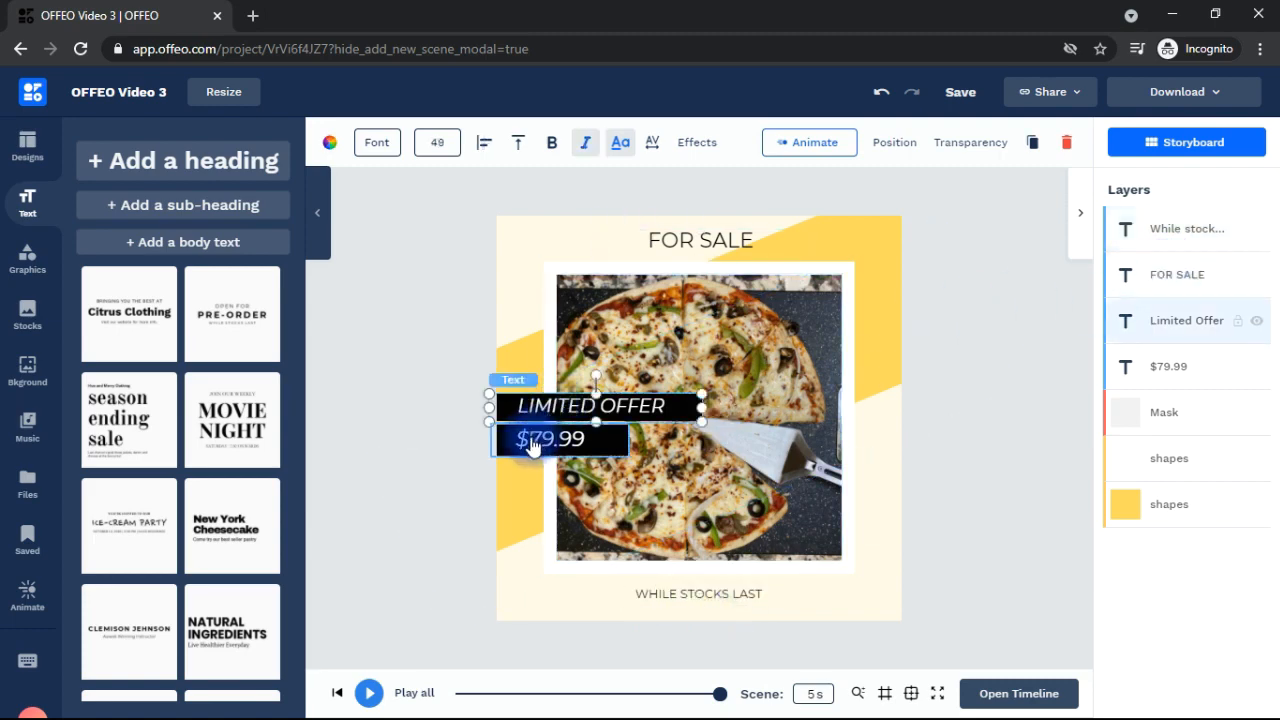
pyautogui.click(533, 445)
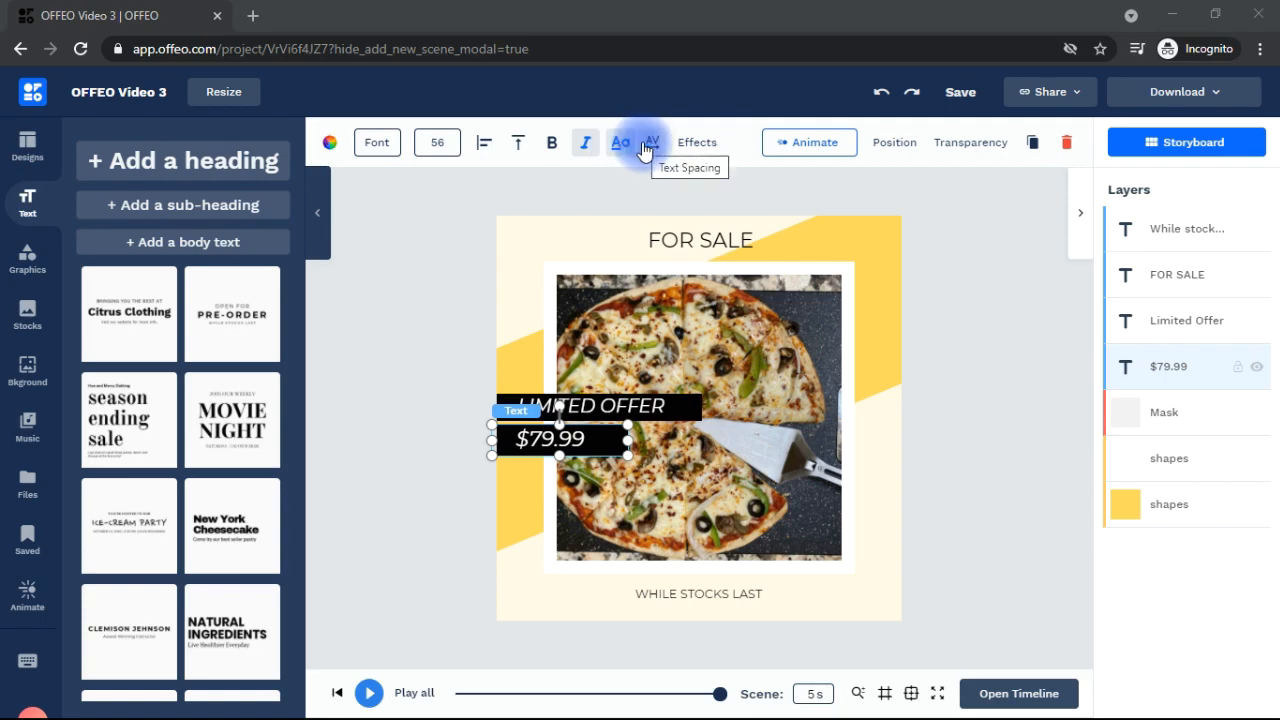
pyautogui.click(699, 148)
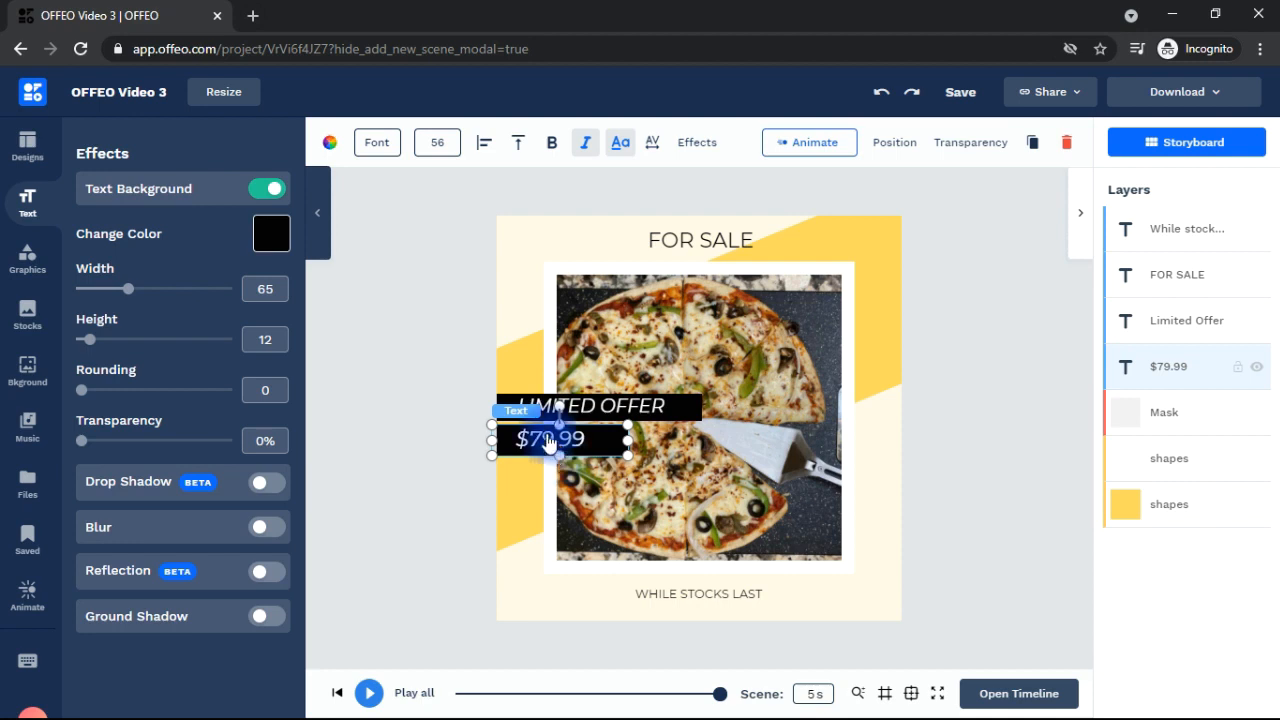
# Step: Change the price text below LIMITED OFFER to $19.99
pyautogui.doubleClick(556, 446)
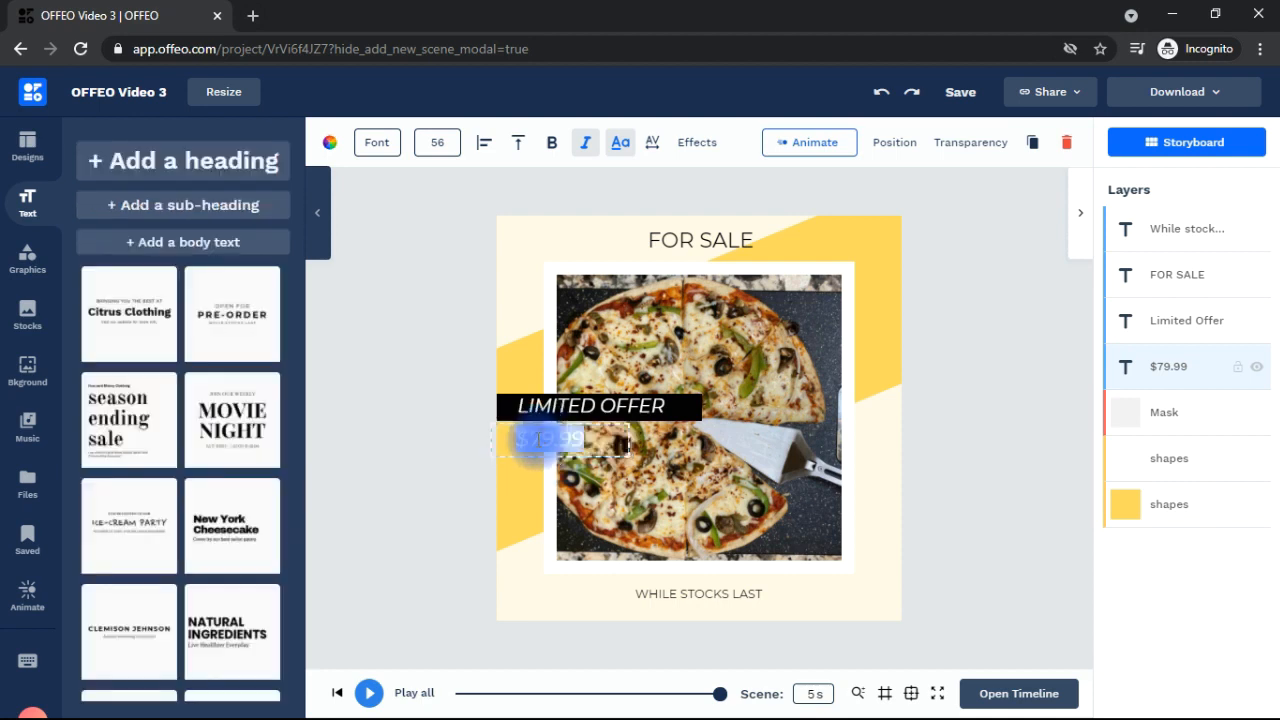
pyautogui.click(537, 440)
pyautogui.press('BackSpace')
pyautogui.write('1')
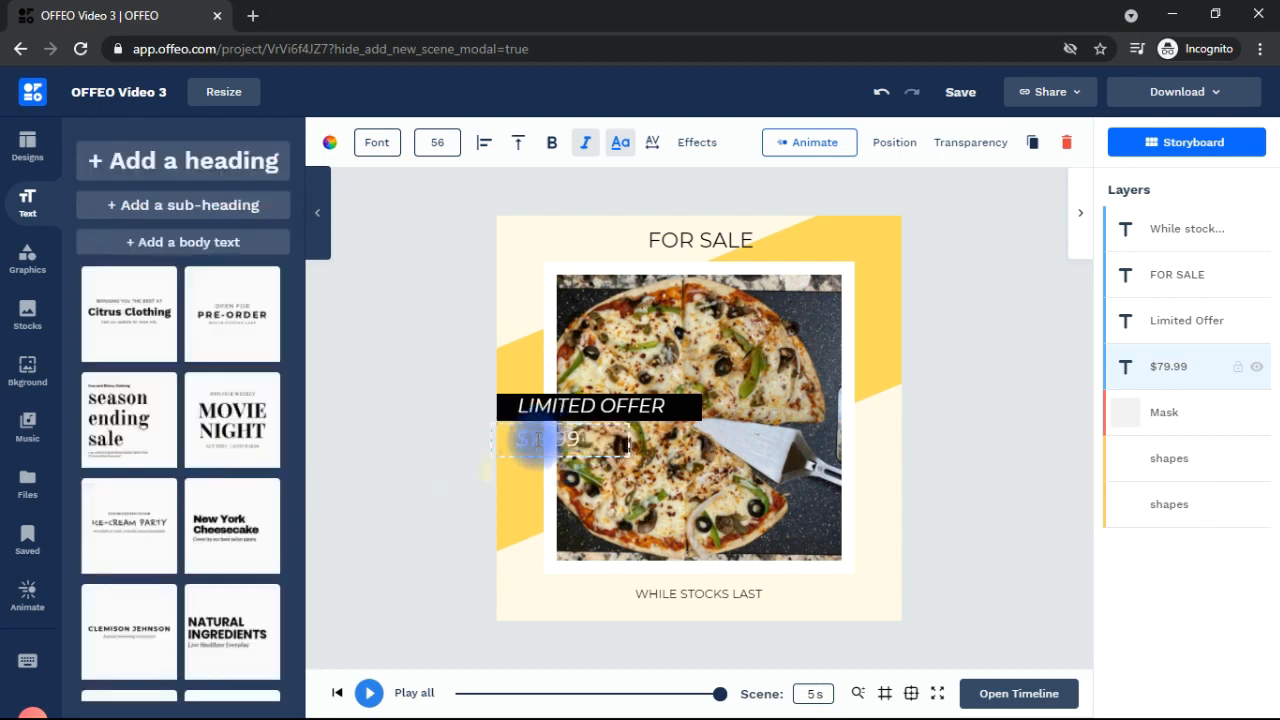
pyautogui.click(888, 488)
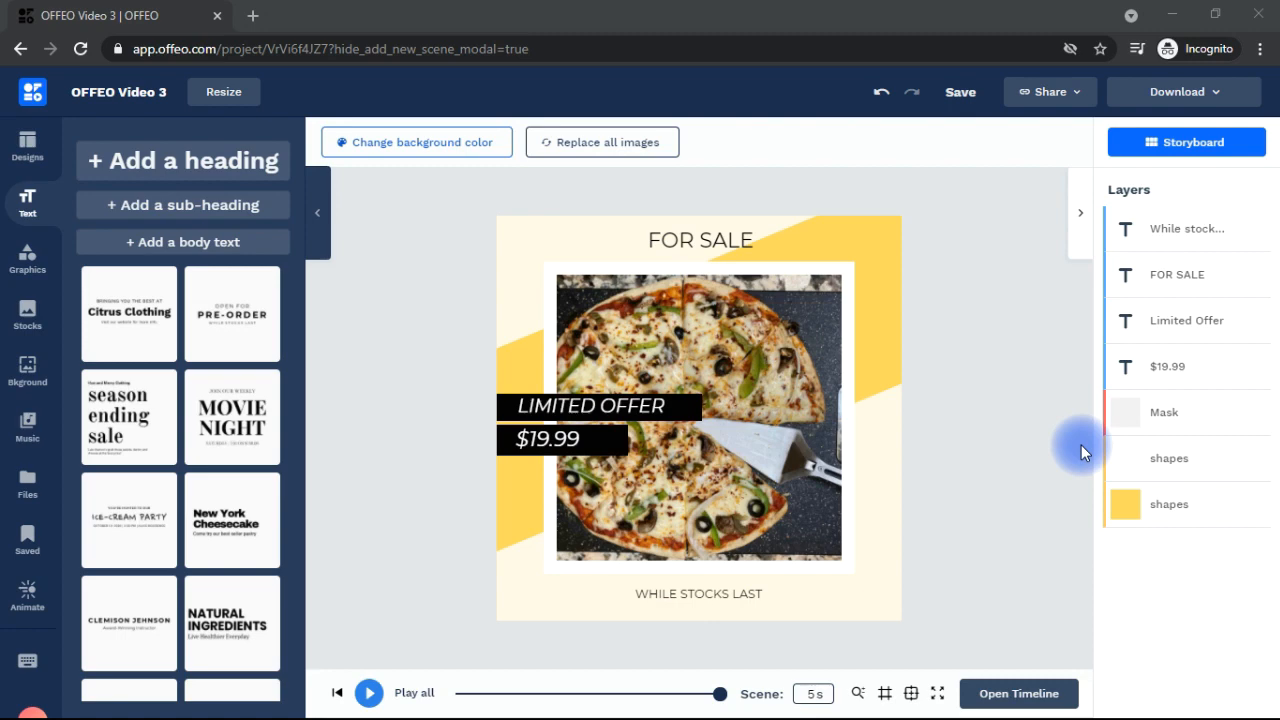
# Step: Select the pizza image and examine its adjustment and effects options
pyautogui.click(776, 401)
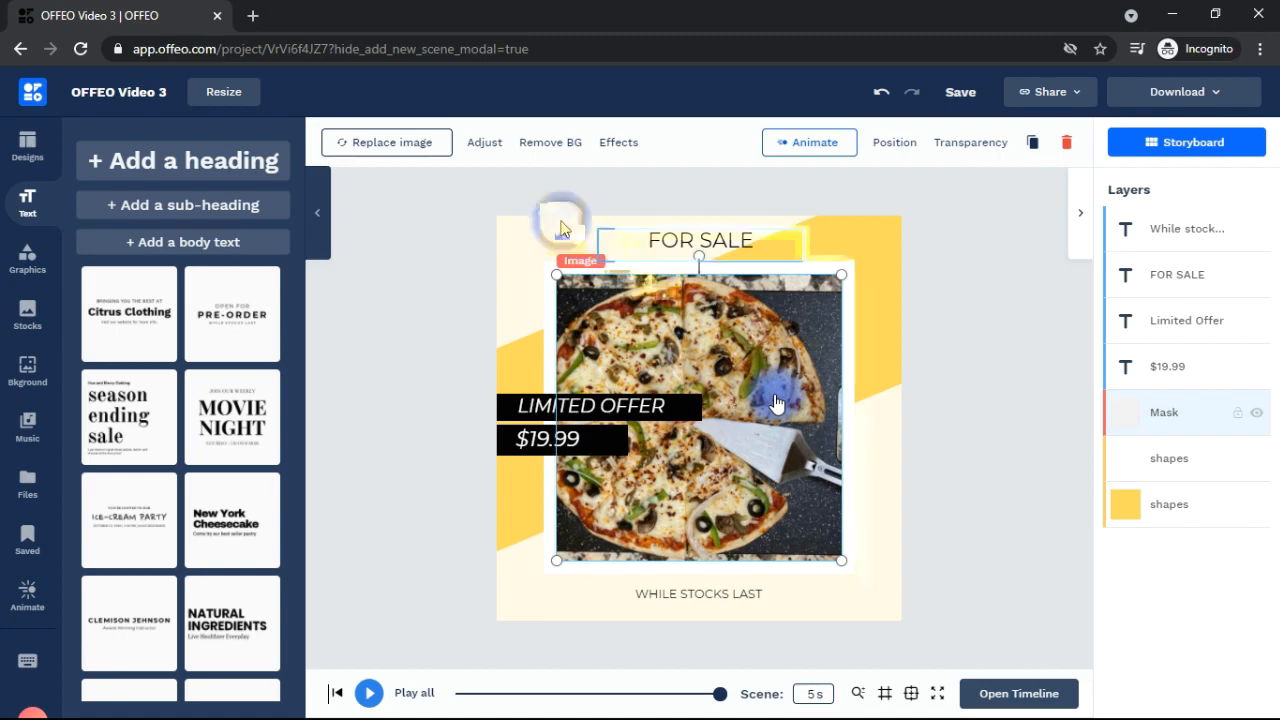
pyautogui.click(486, 161)
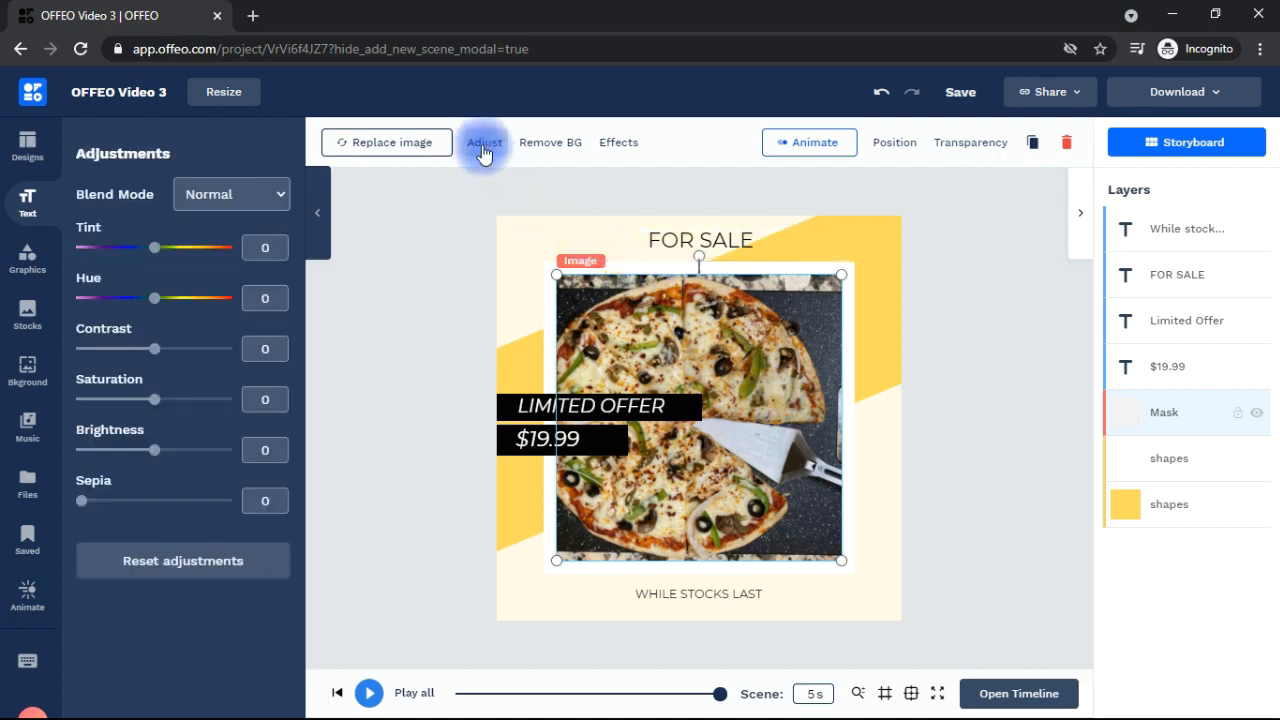
pyautogui.click(613, 146)
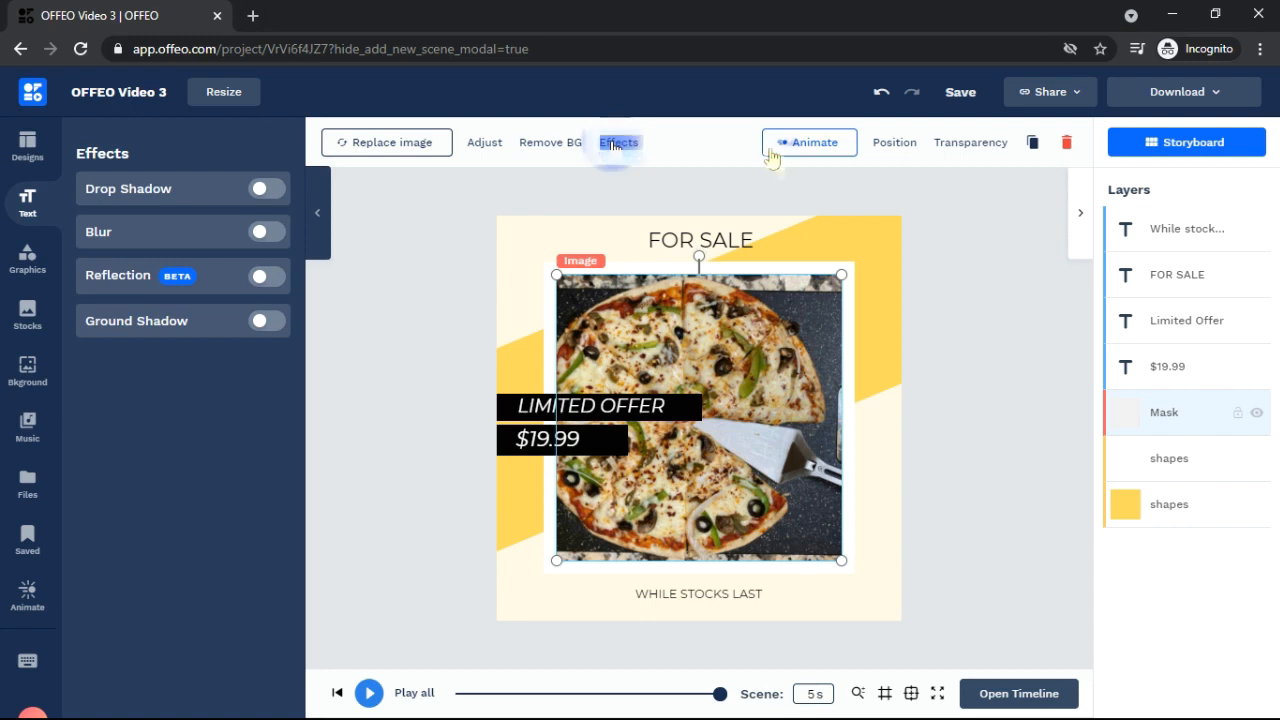
pyautogui.click(880, 146)
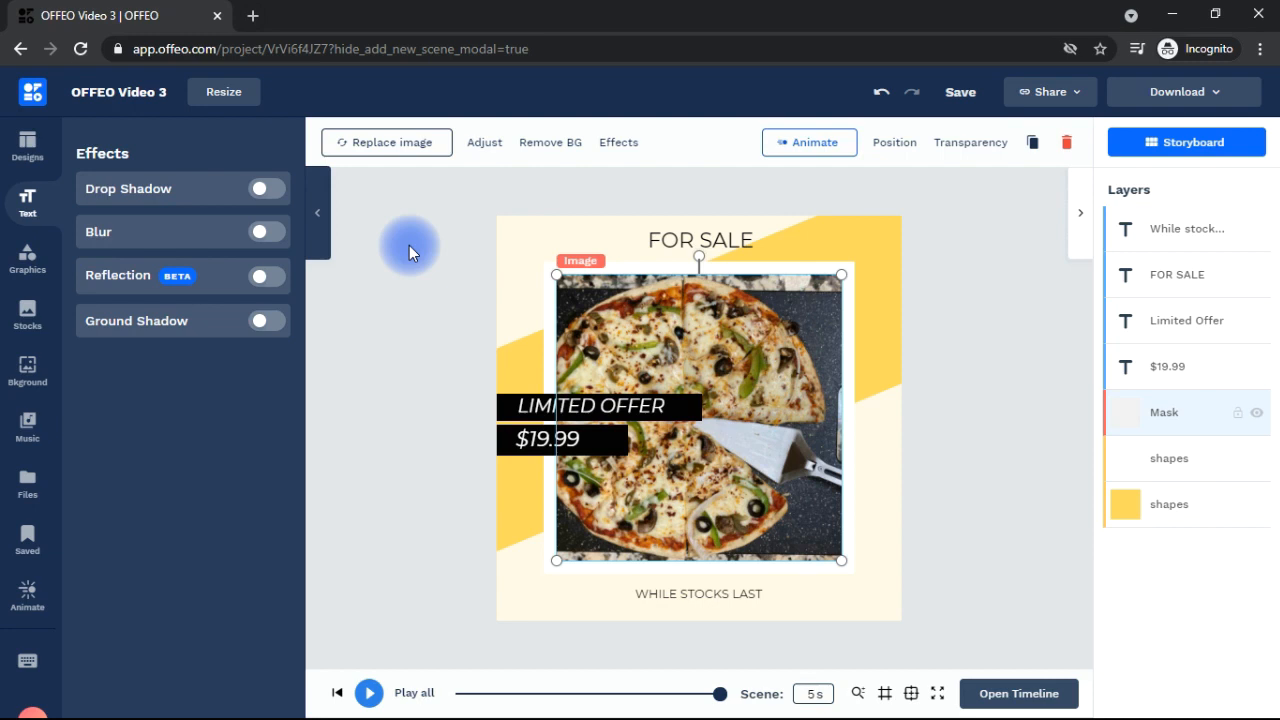
# Step: Look for a replacement for the pizza image by searching the stock videos for "pizza"
pyautogui.click(401, 148)
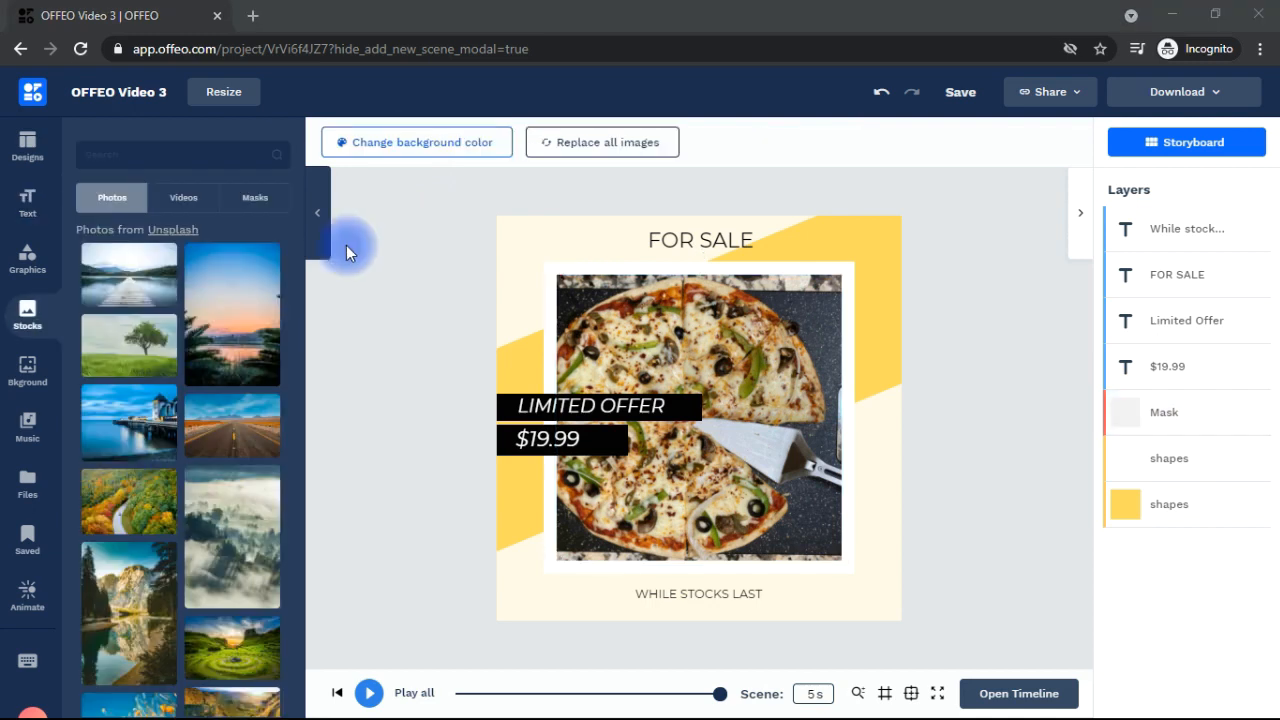
pyautogui.click(181, 195)
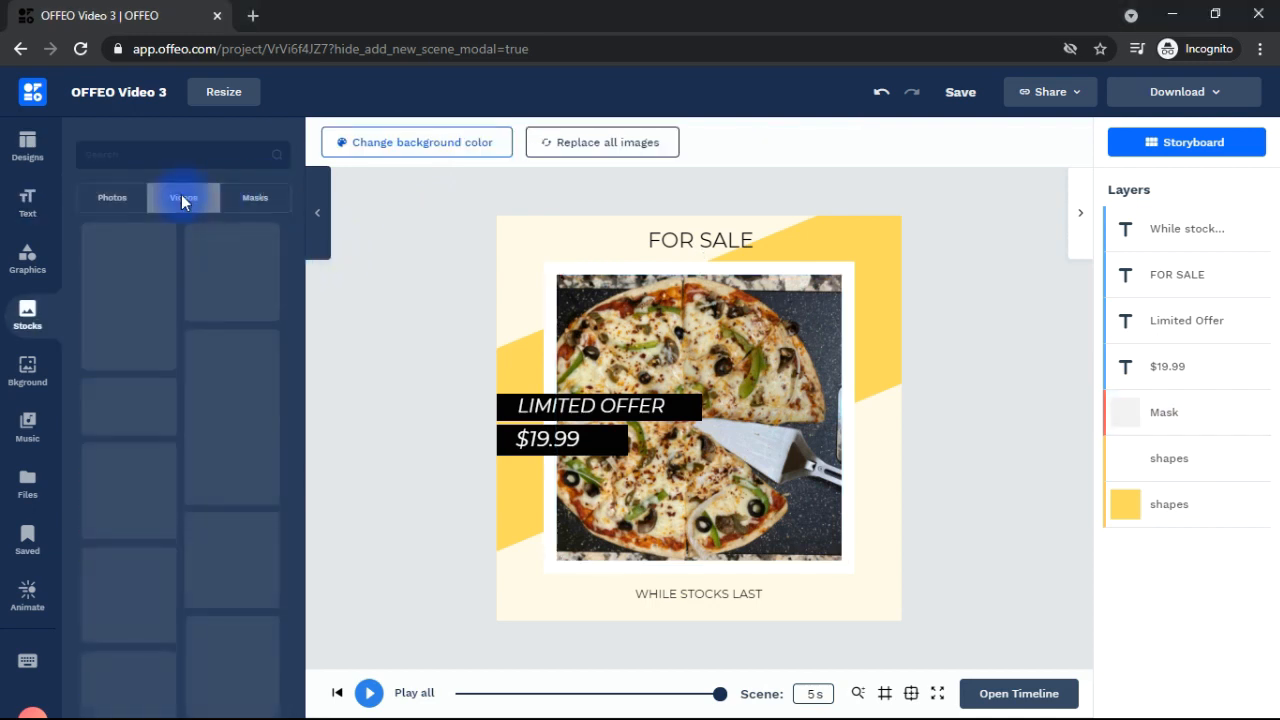
pyautogui.click(189, 151)
pyautogui.write('pizza')
pyautogui.press('Return')
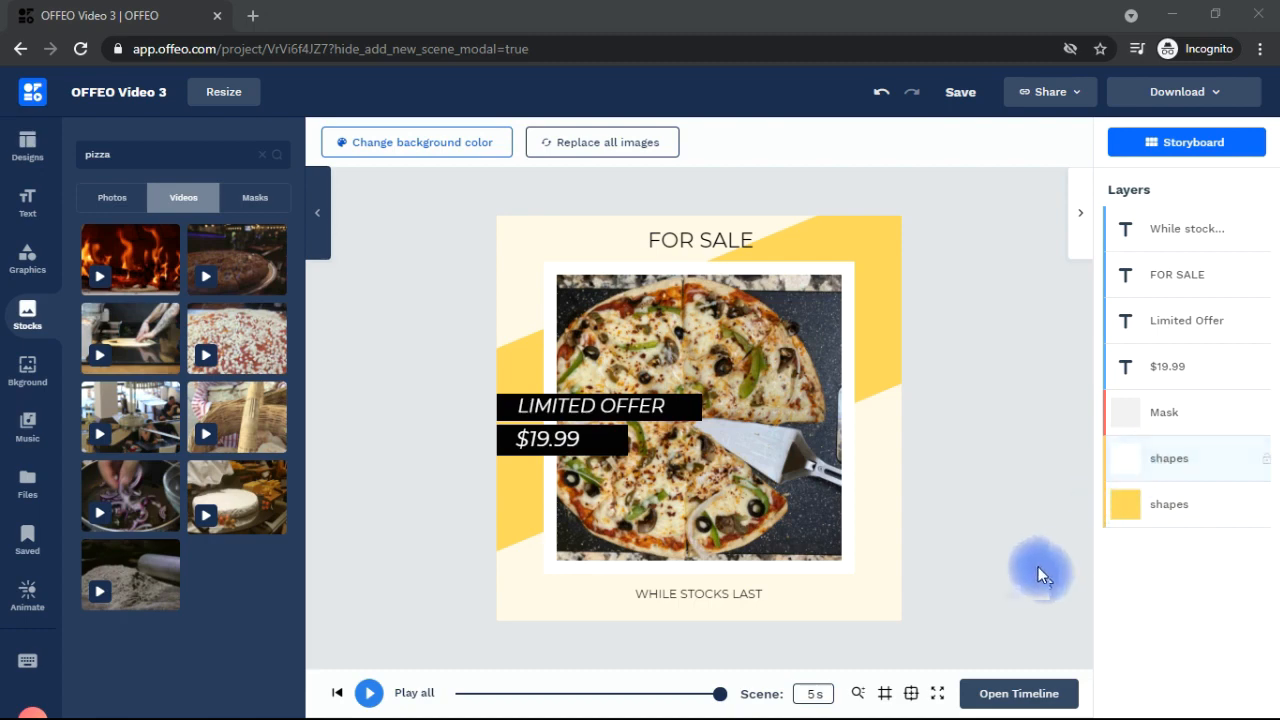
# Step: Examine the effects options of the white frame shape behind the pizza image and the scene's background colour choices
pyautogui.click(1167, 475)
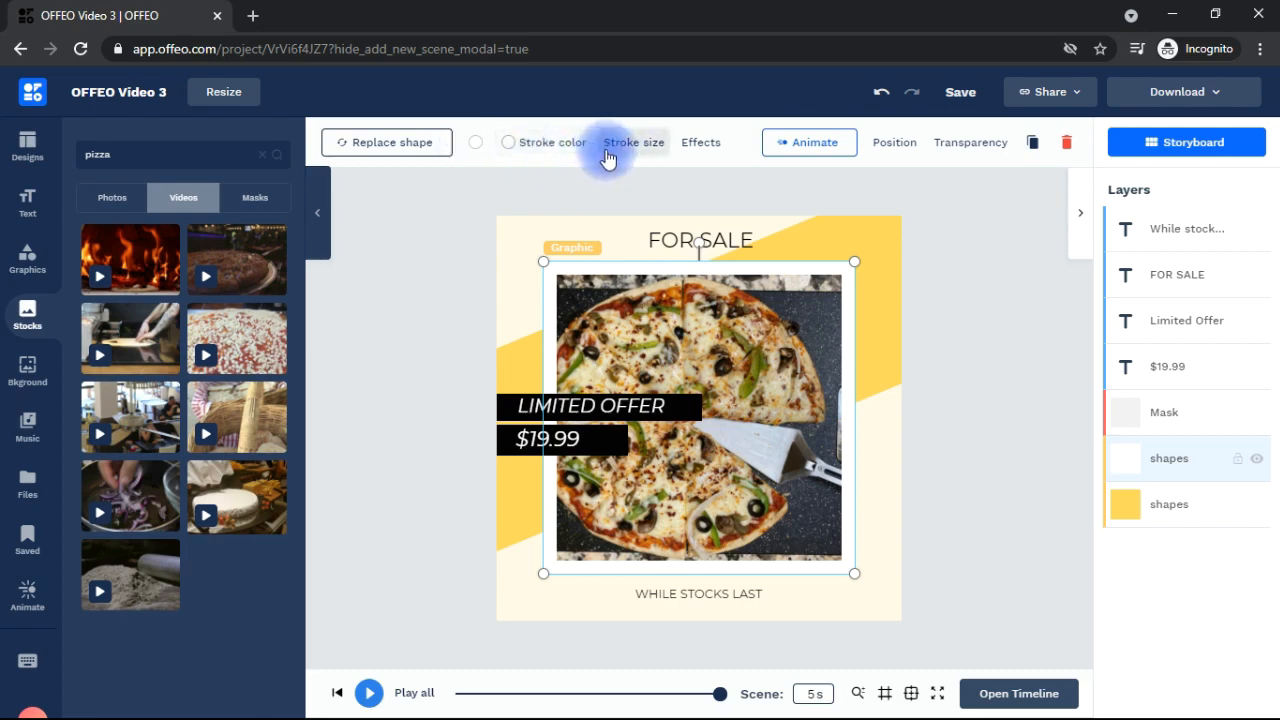
pyautogui.click(697, 150)
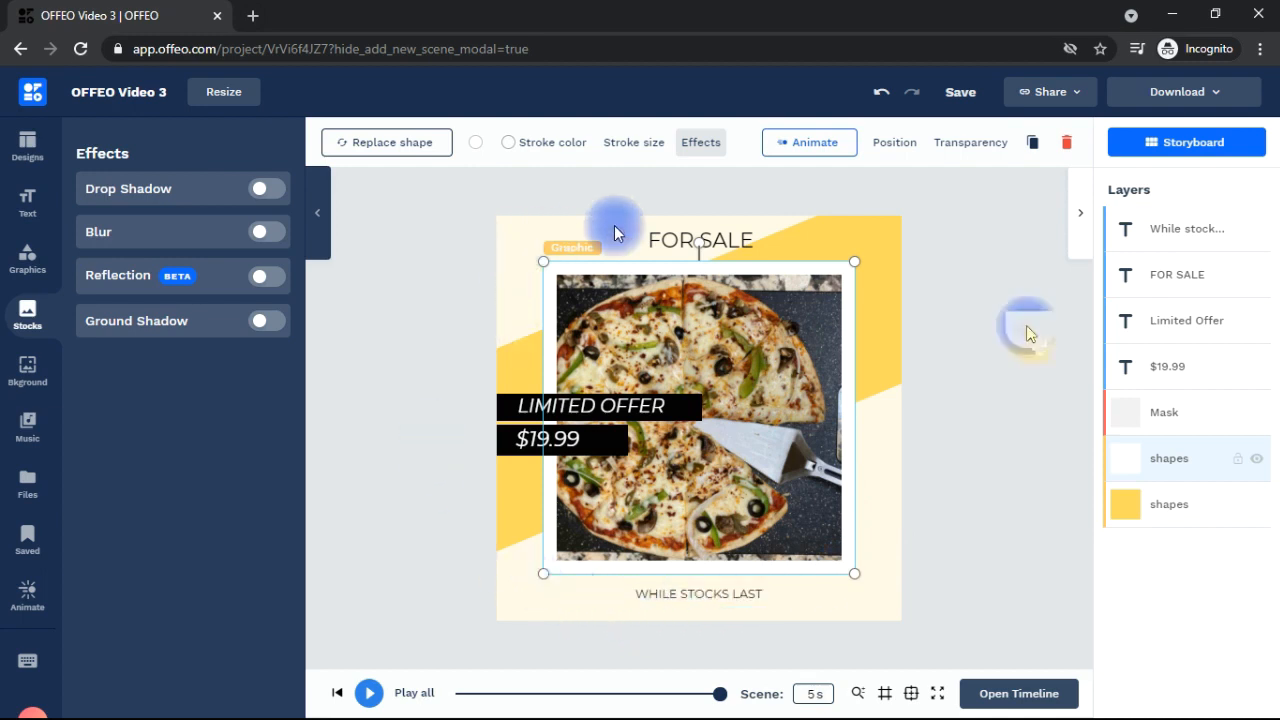
pyautogui.click(1023, 355)
pyautogui.click(423, 142)
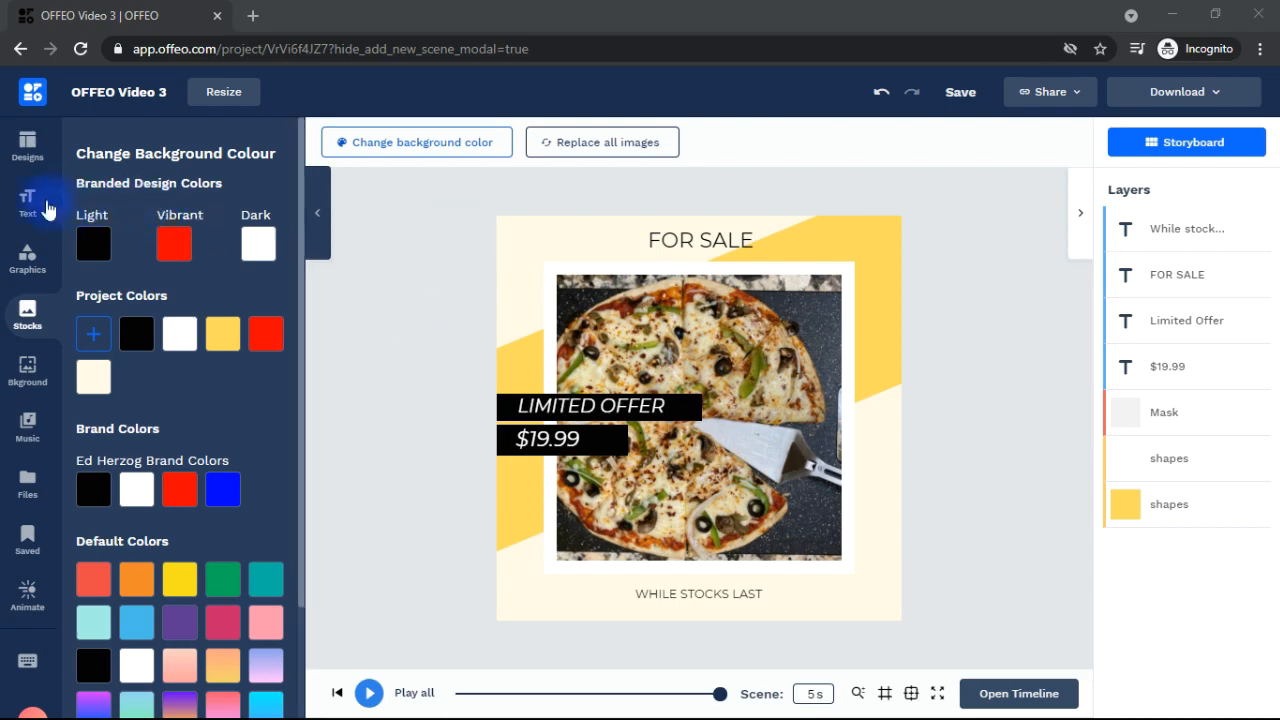
# Step: Browse the ready-made text designs and the library's graphics, overlays and effects collections
pyautogui.click(14, 203)
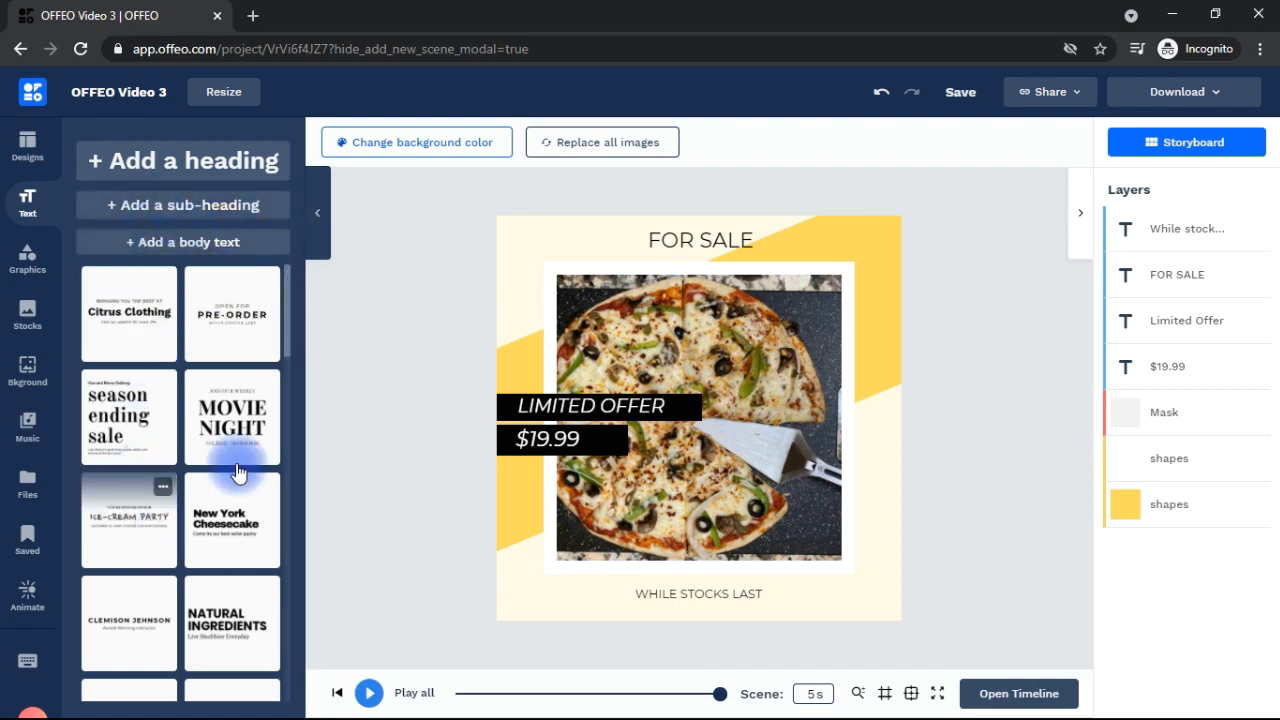
pyautogui.moveTo(289, 334); pyautogui.dragTo(279, 709)
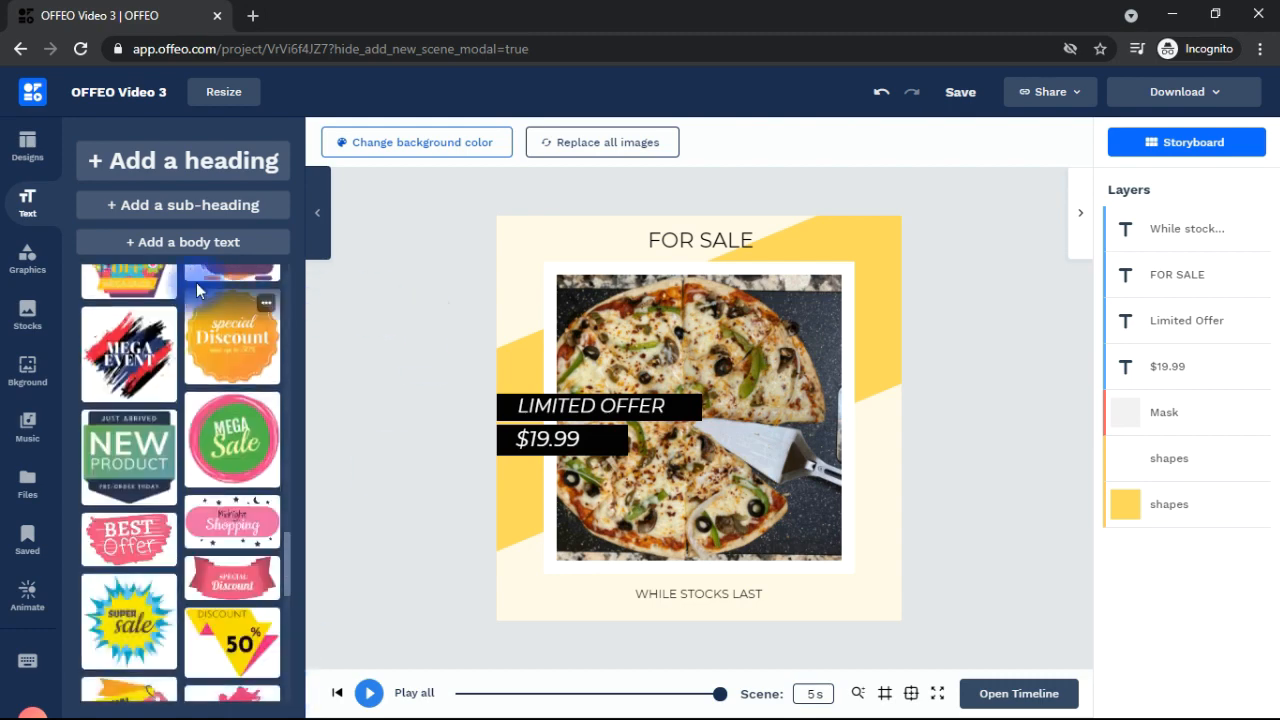
pyautogui.click(27, 274)
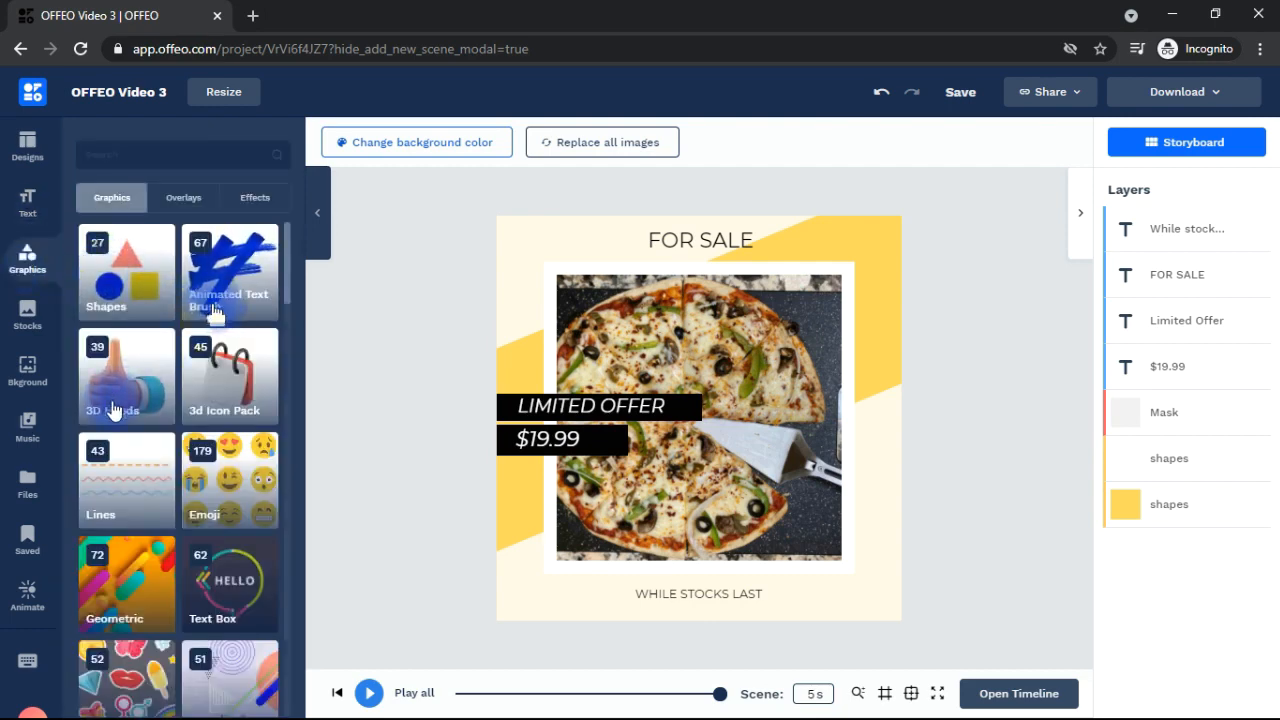
pyautogui.moveTo(287, 290); pyautogui.dragTo(295, 377)
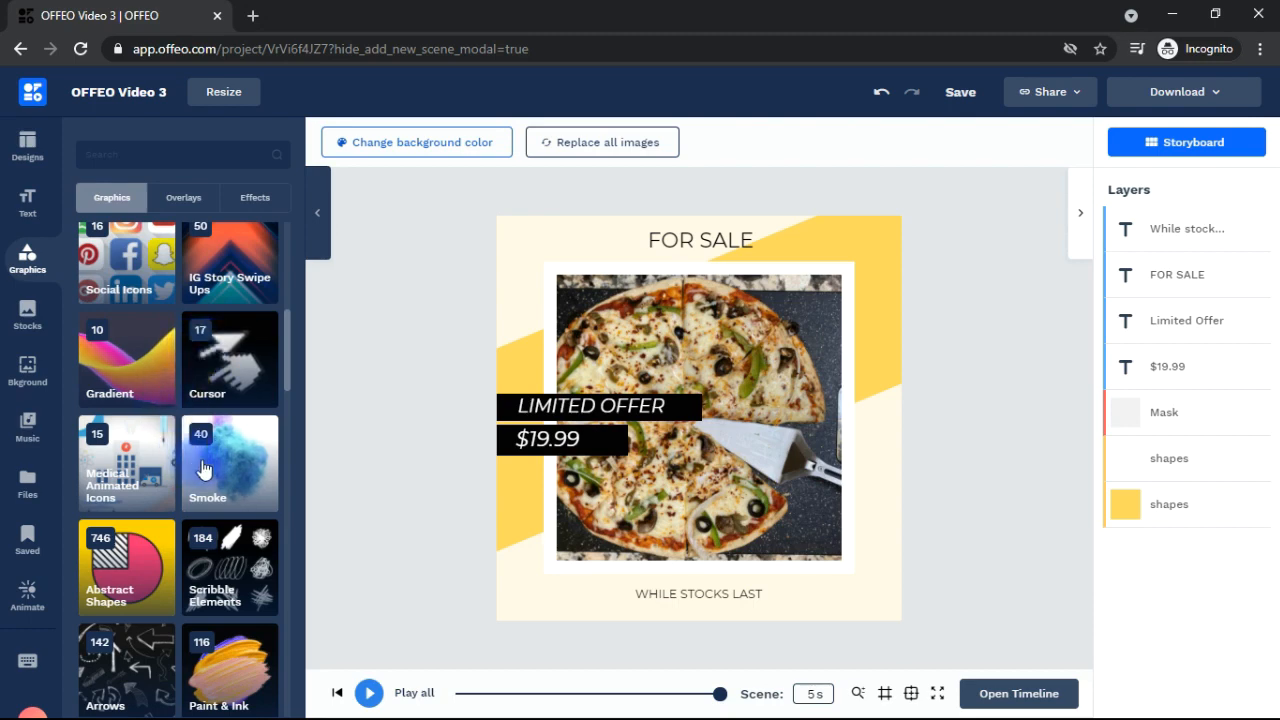
pyautogui.click(183, 197)
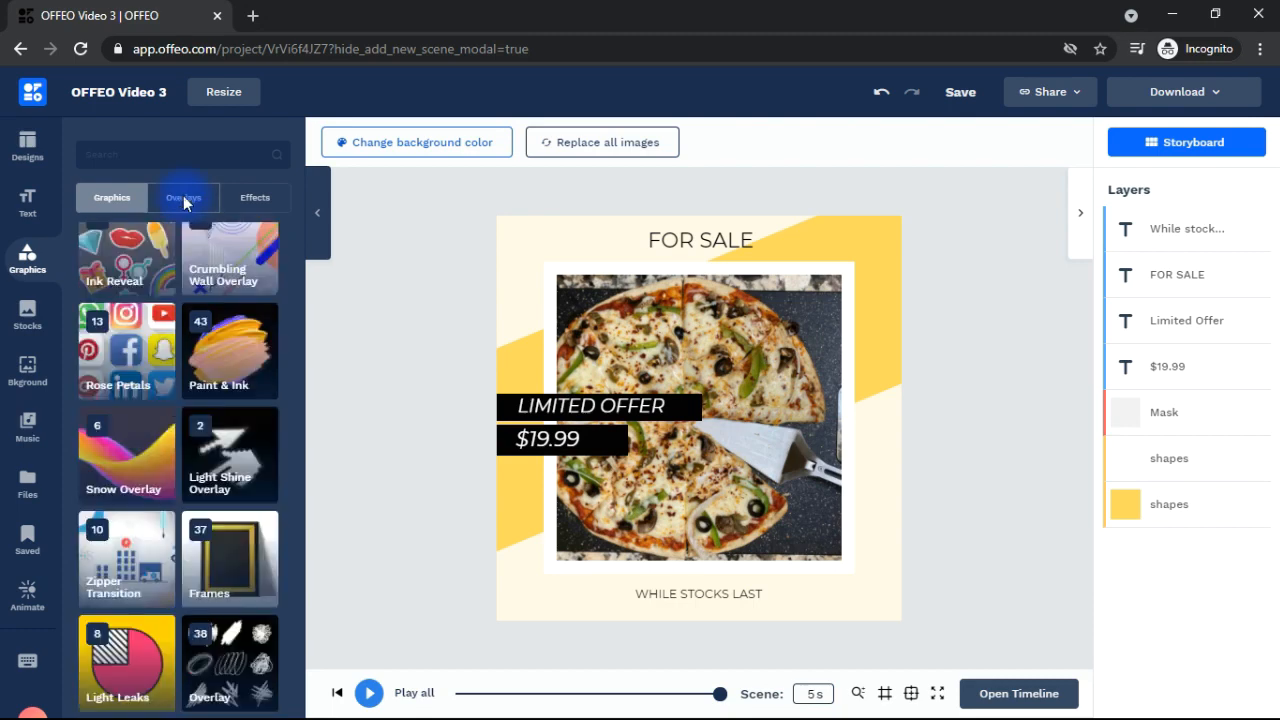
pyautogui.moveTo(288, 491); pyautogui.dragTo(249, 208)
pyautogui.click(249, 199)
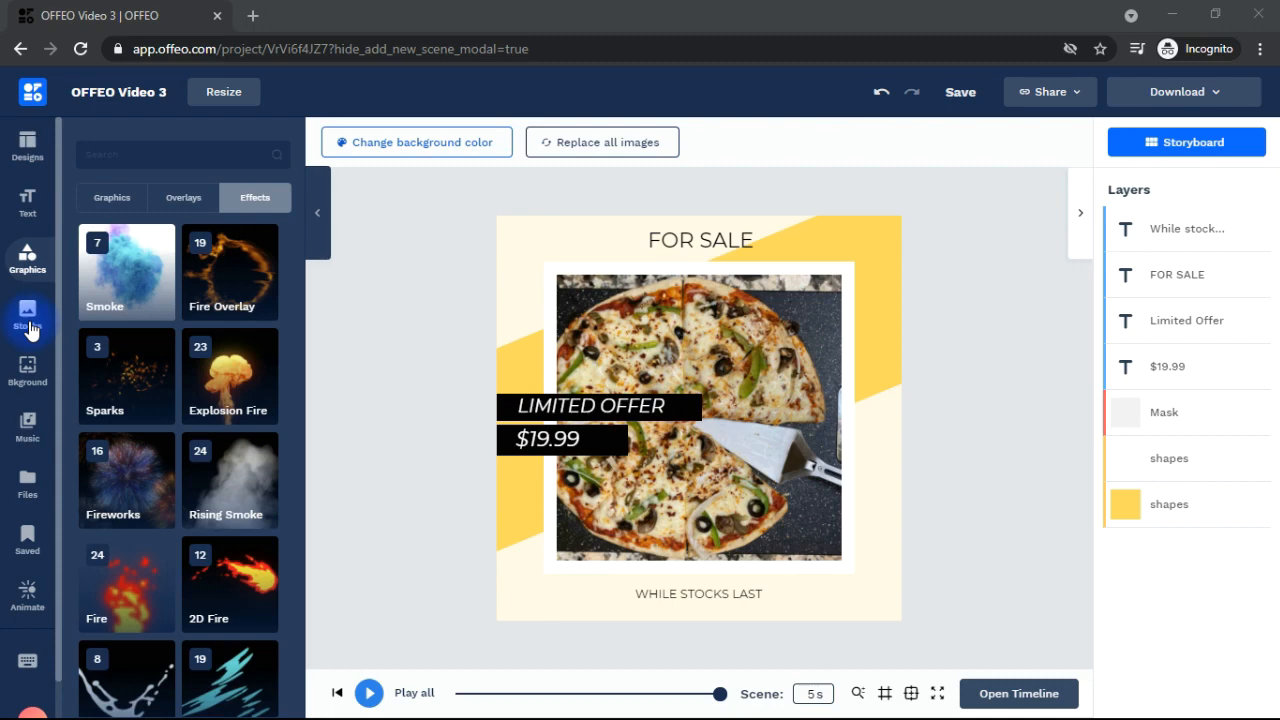
# Step: Browse the available background images, patterns and videos
pyautogui.click(27, 370)
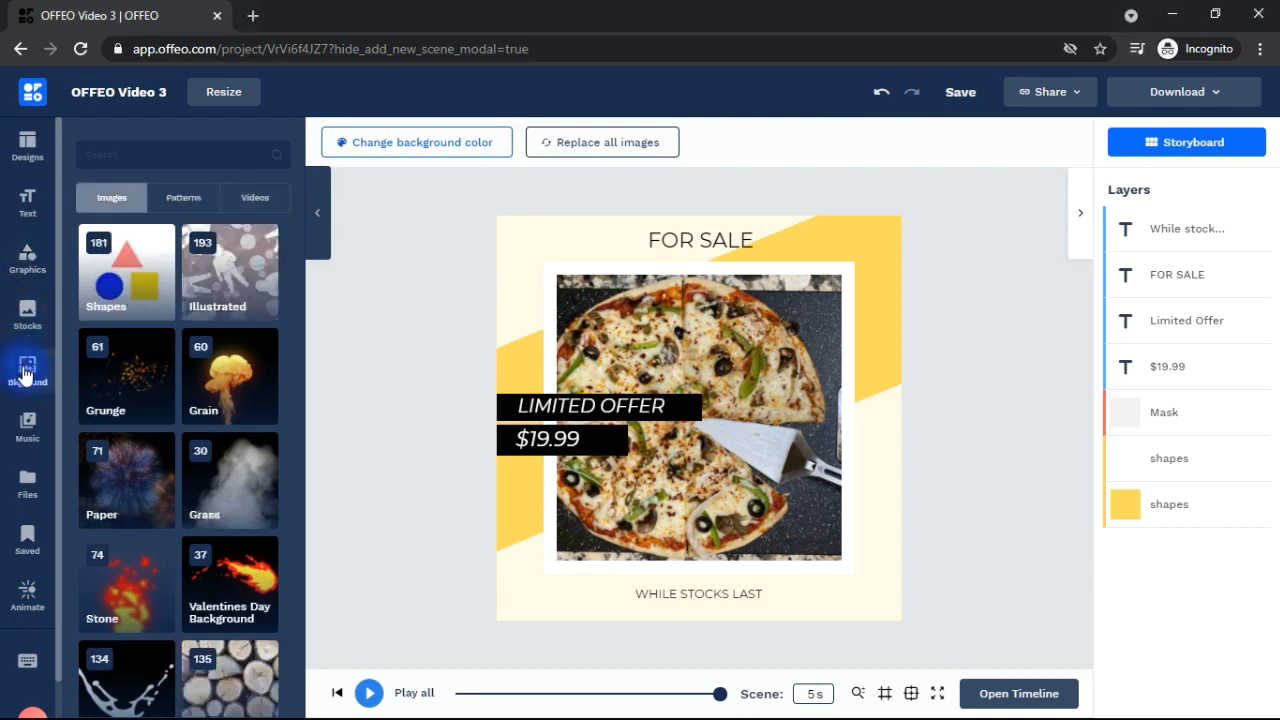
pyautogui.moveTo(286, 256)
pyautogui.mouseDown()
pyautogui.moveTo(308, 531)
pyautogui.moveTo(294, 434)
pyautogui.moveTo(311, 260)
pyautogui.mouseUp()
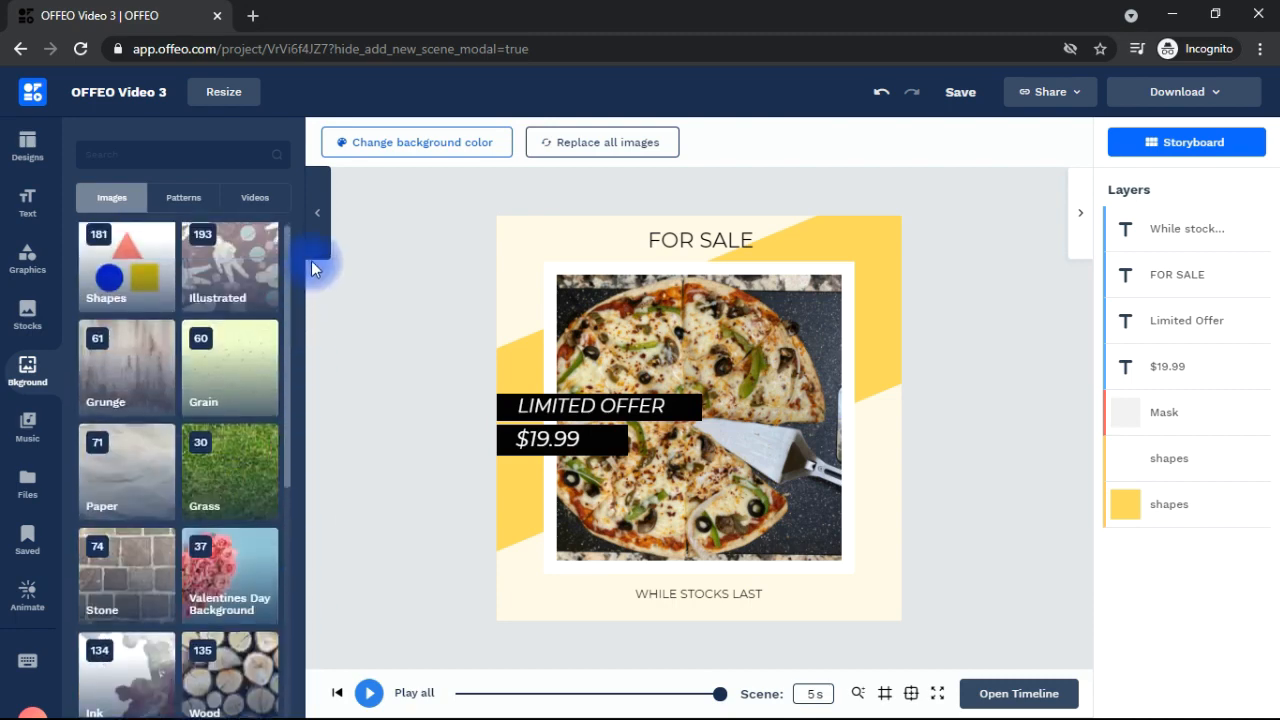
pyautogui.click(187, 199)
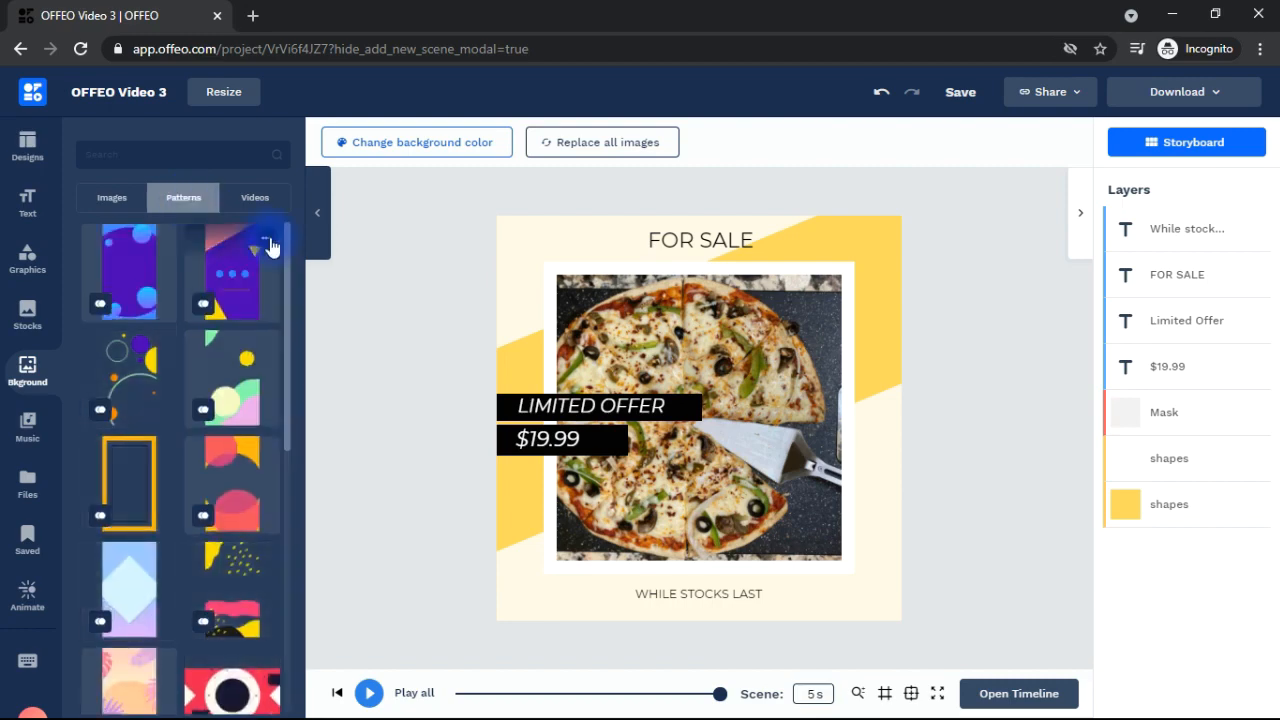
pyautogui.moveTo(287, 258); pyautogui.dragTo(286, 686)
pyautogui.click(254, 198)
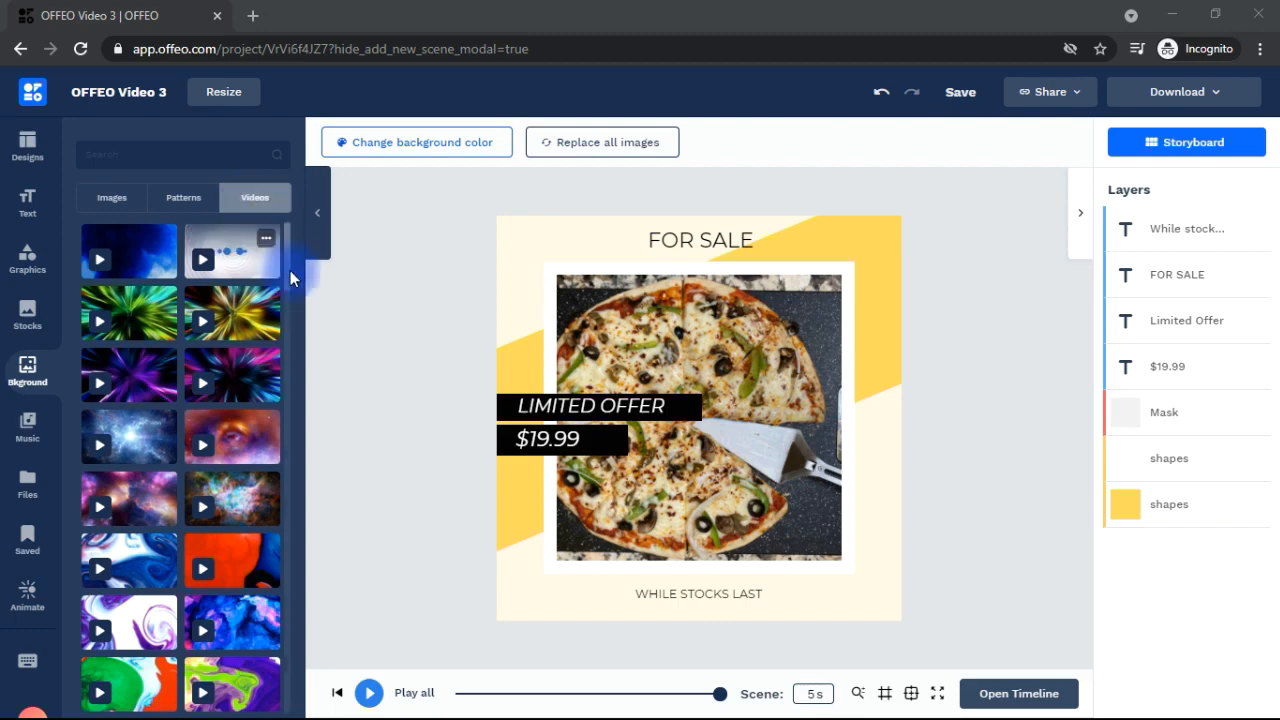
pyautogui.moveTo(284, 260); pyautogui.dragTo(291, 688)
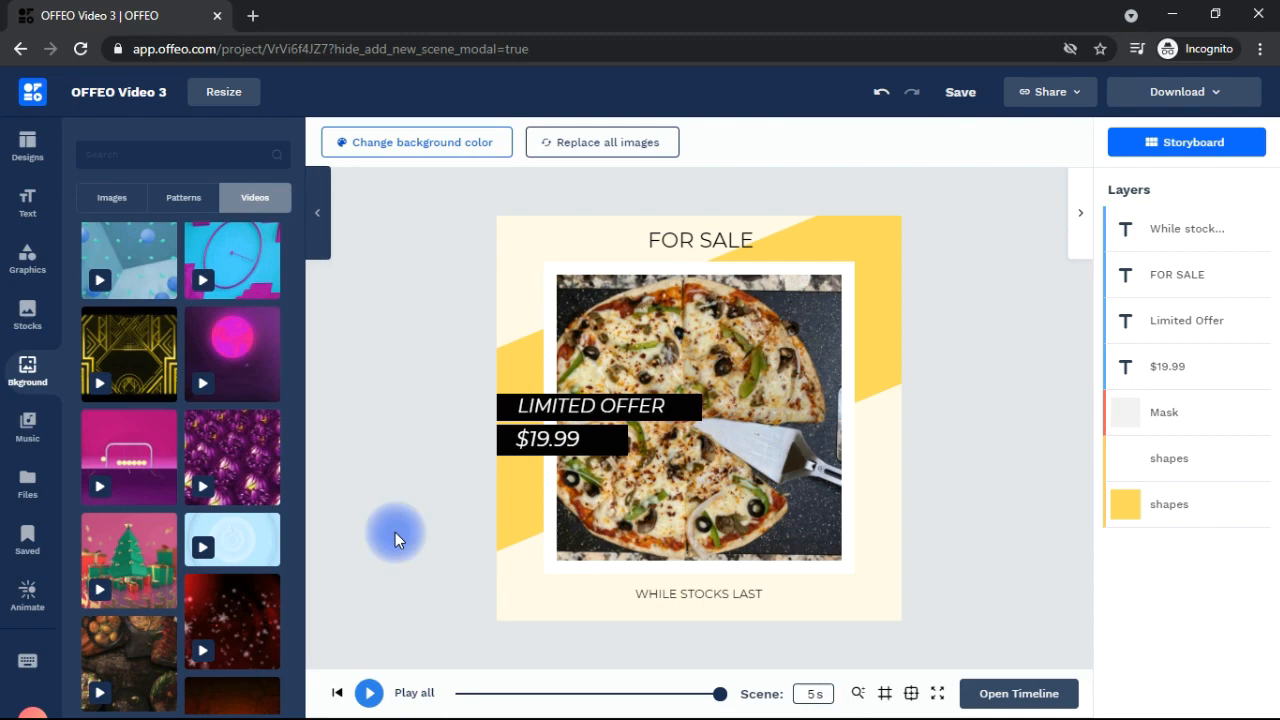
# Step: Examine the selected track's settings, the music library's song list and the music categories by mood
pyautogui.click(26, 428)
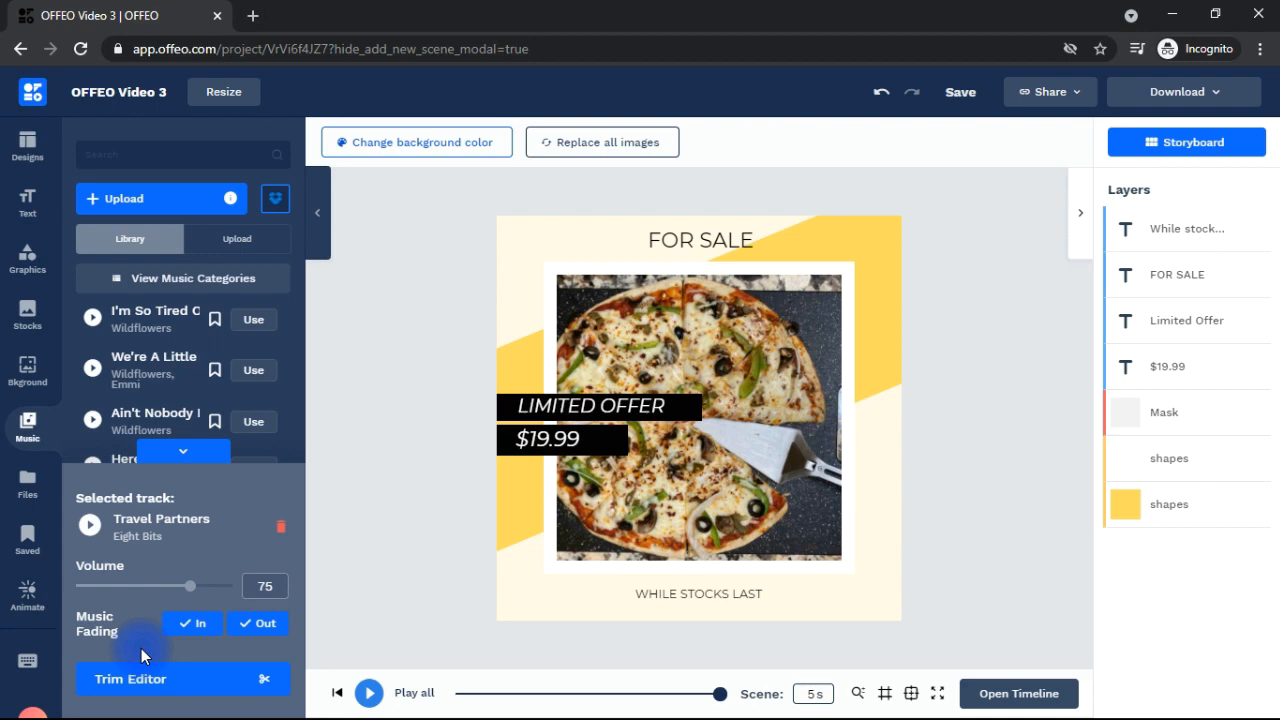
pyautogui.click(200, 455)
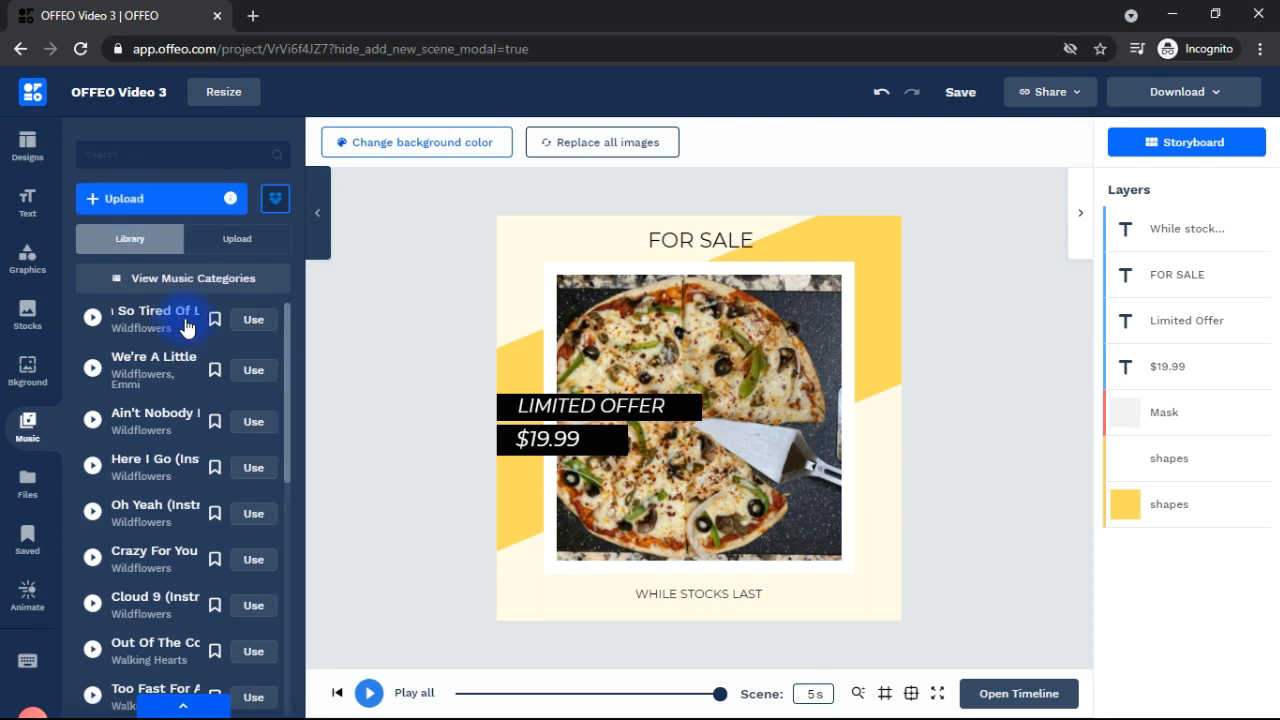
pyautogui.moveTo(286, 353); pyautogui.dragTo(285, 705)
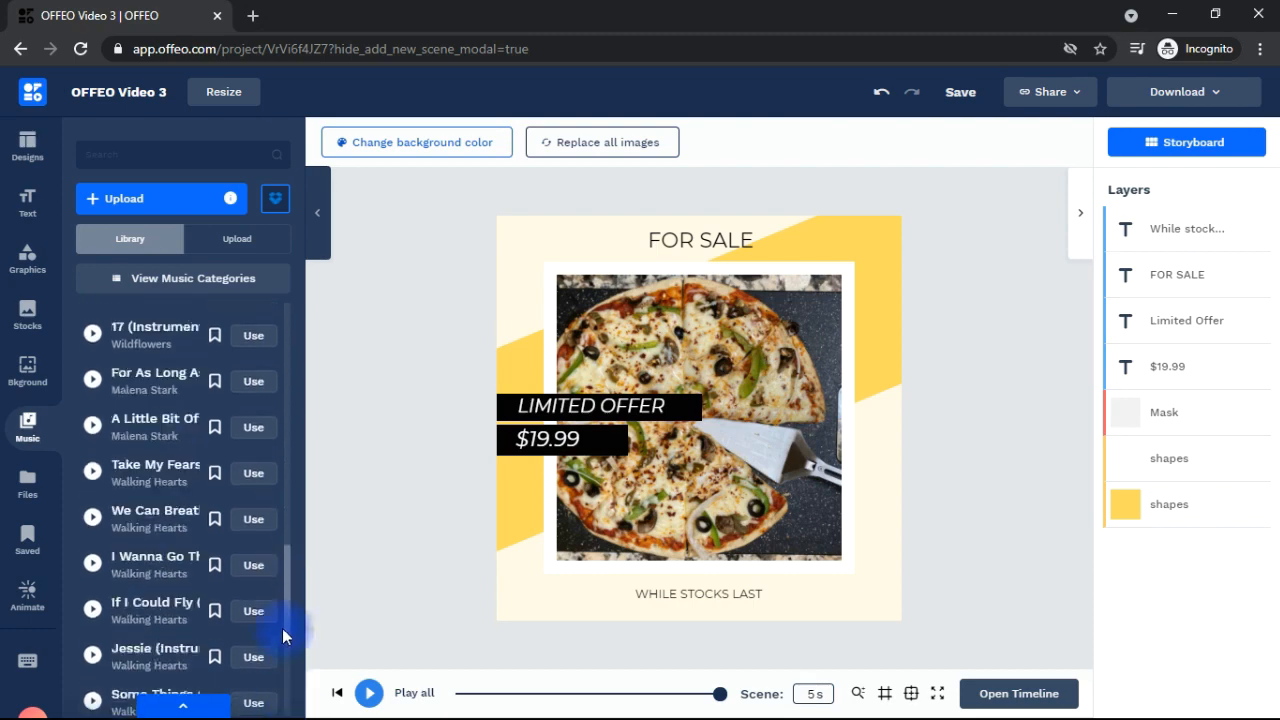
pyautogui.moveTo(286, 599); pyautogui.dragTo(282, 225)
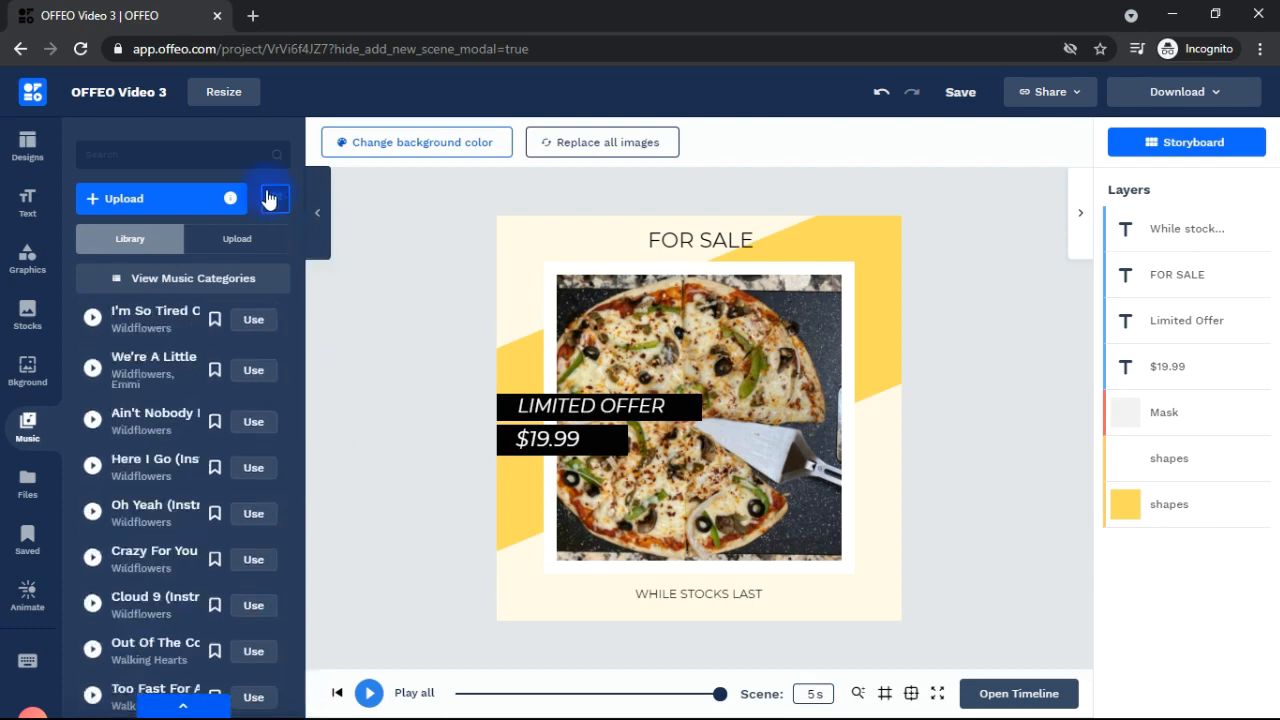
pyautogui.click(195, 279)
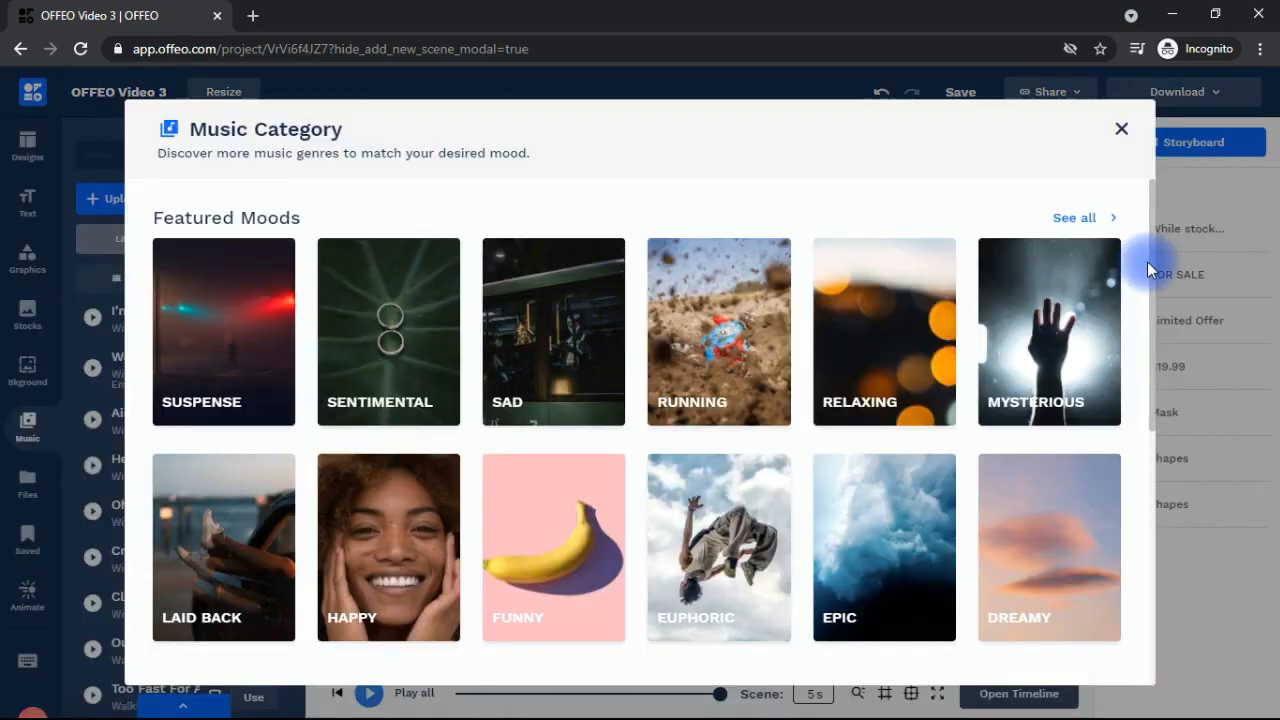
pyautogui.moveTo(1150, 267); pyautogui.dragTo(1137, 591)
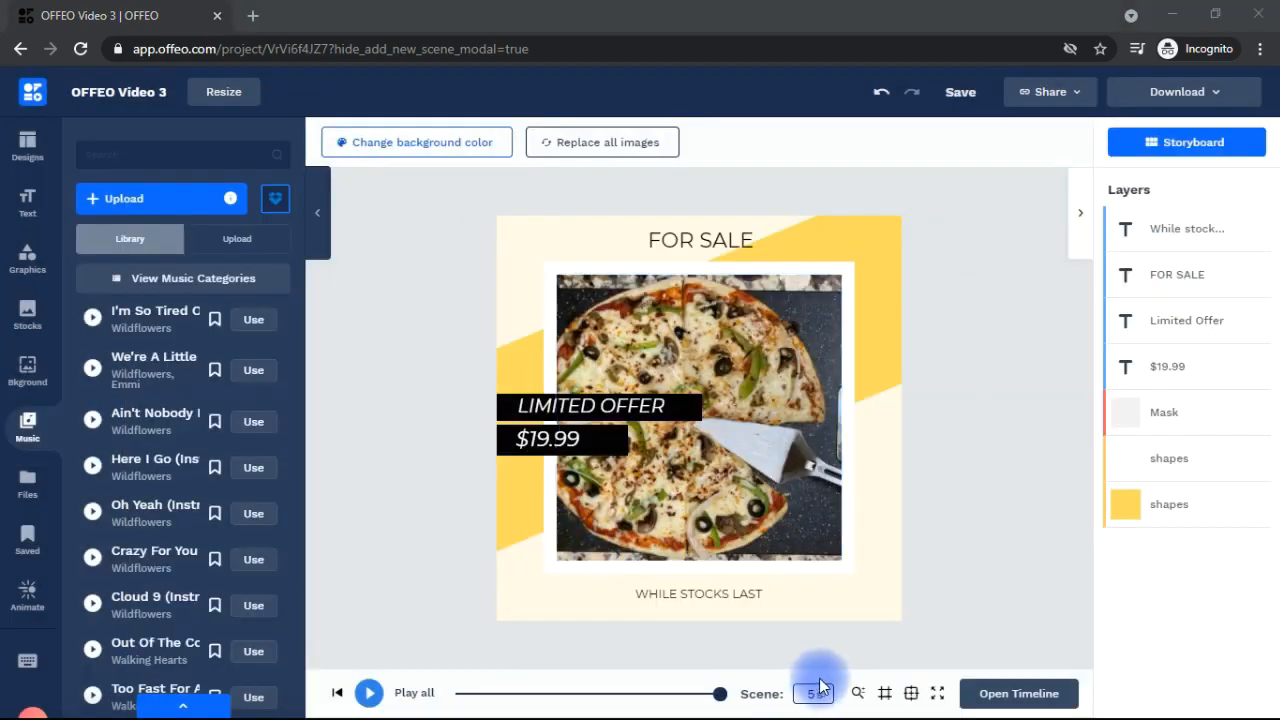
# Step: Inspect the scene duration, canvas zoom and grid controls
pyautogui.click(811, 690)
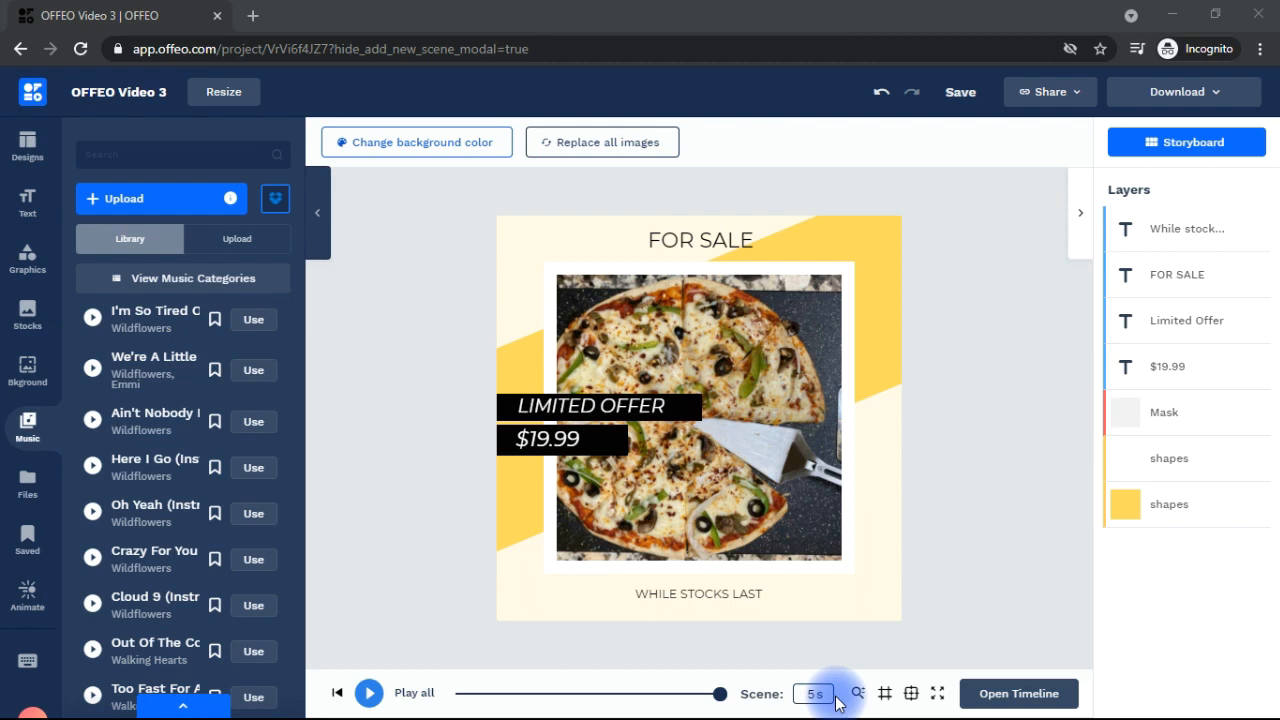
pyautogui.click(838, 703)
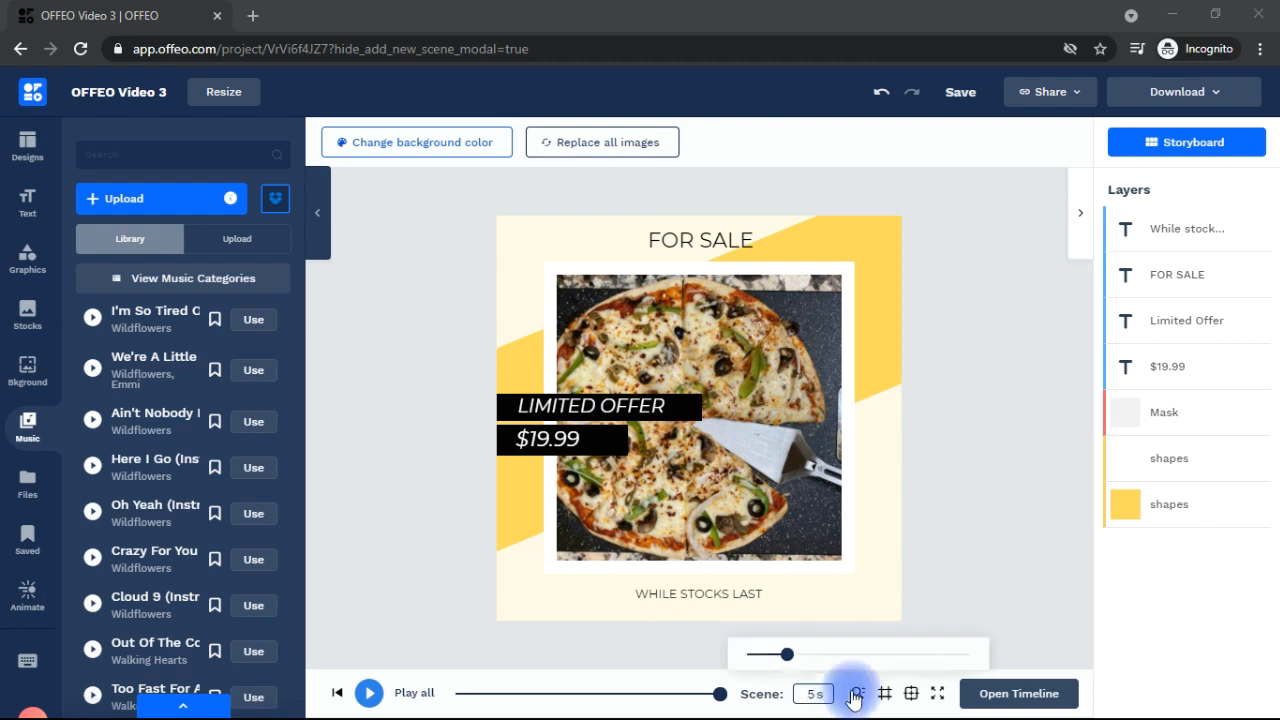
pyautogui.click(836, 238)
pyautogui.click(922, 321)
pyautogui.click(961, 486)
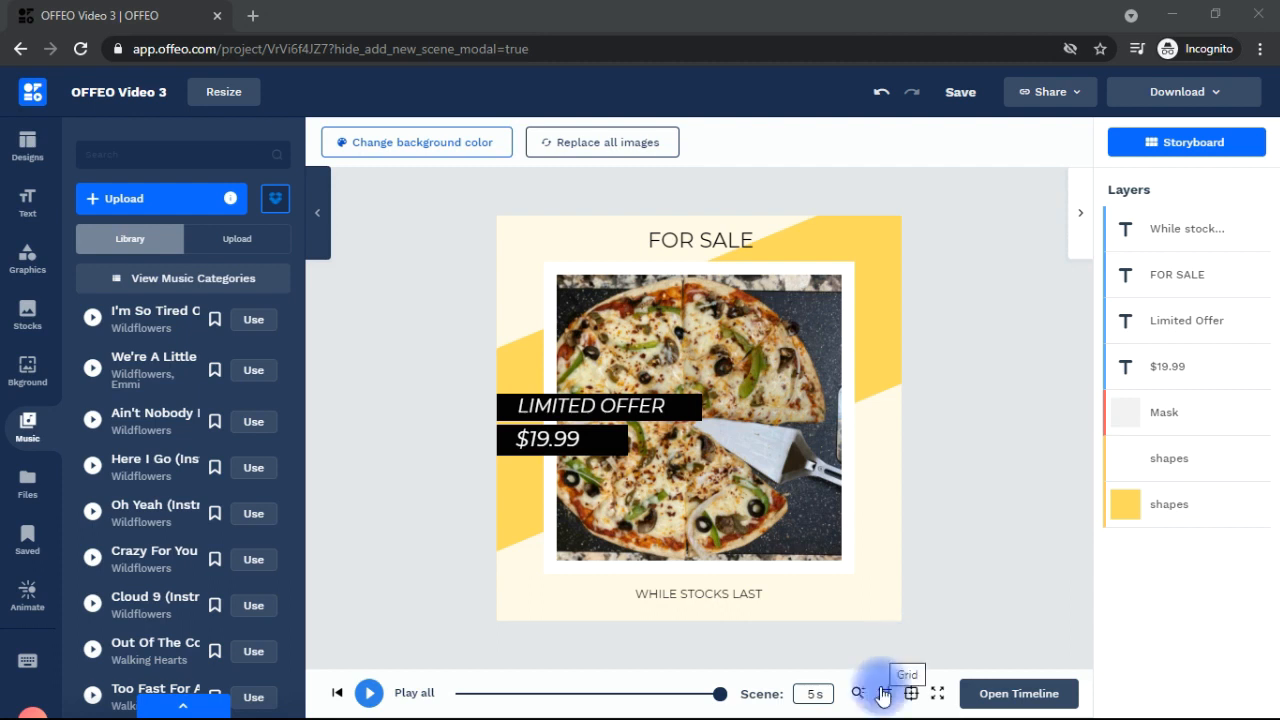
pyautogui.click(880, 465)
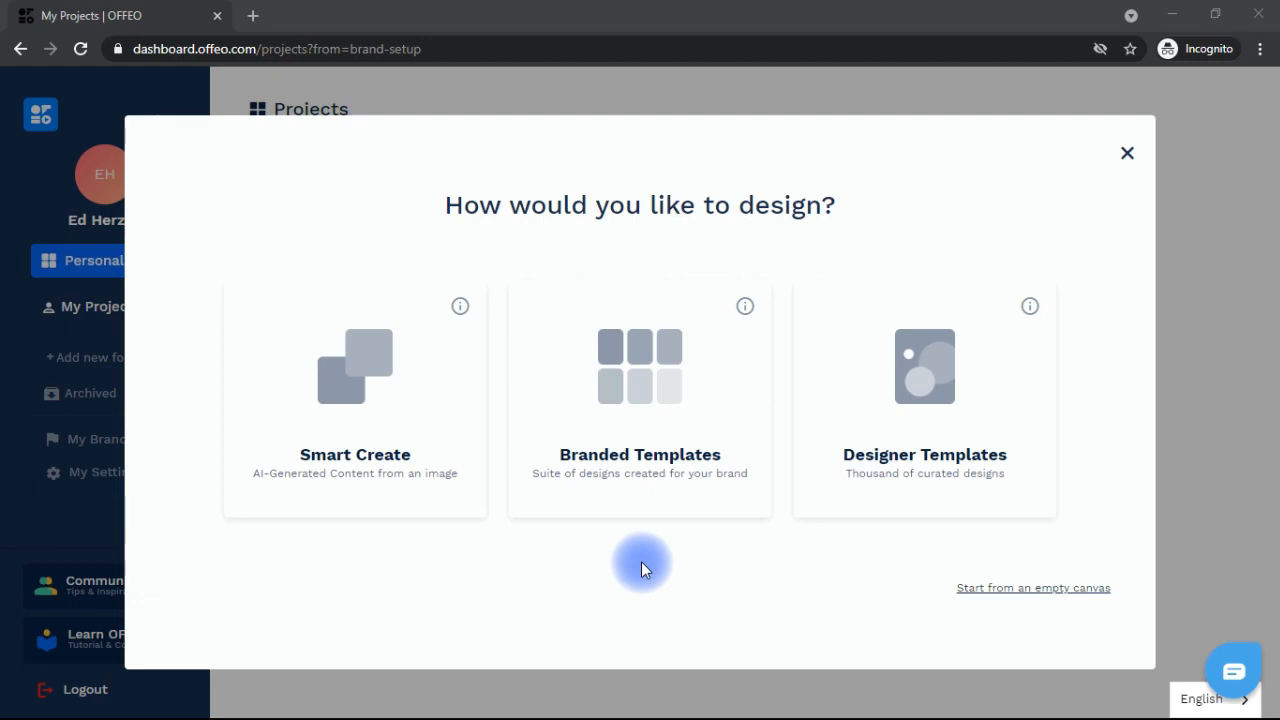
# Step: Start a Branded Templates project in the 1080 x 1080 Social Media Post format and look through its templates
pyautogui.click(655, 407)
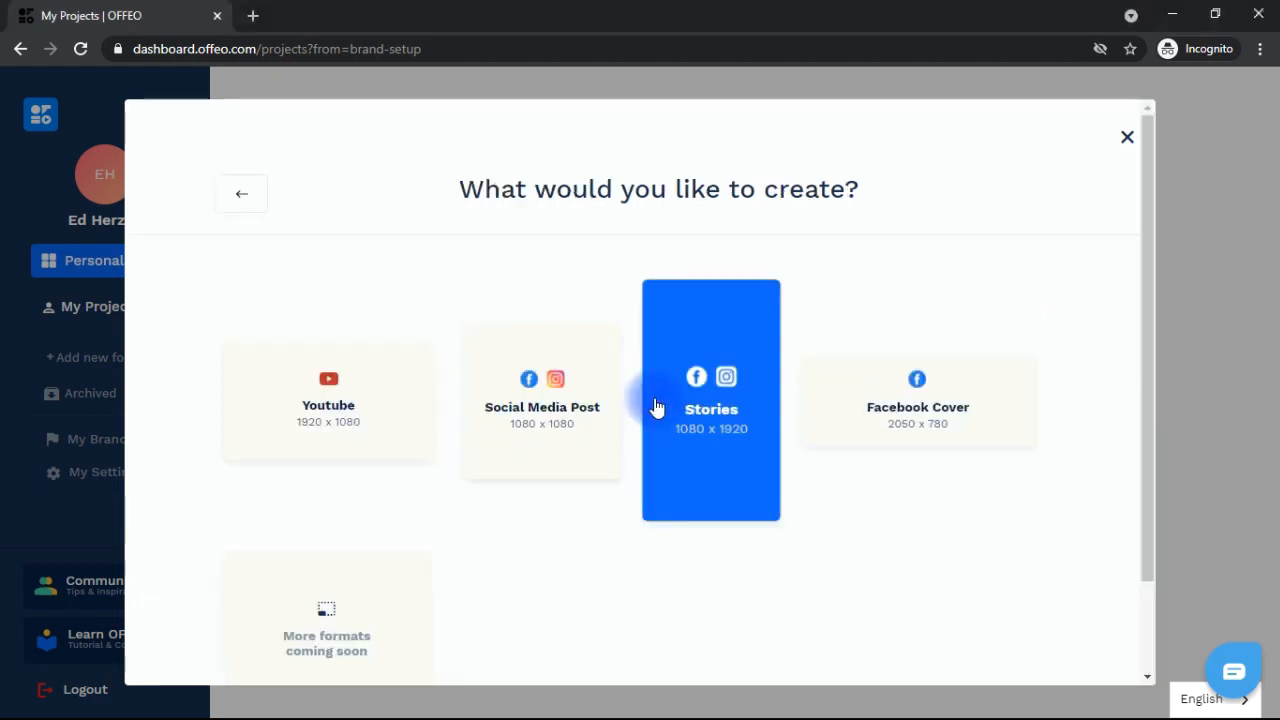
pyautogui.click(521, 455)
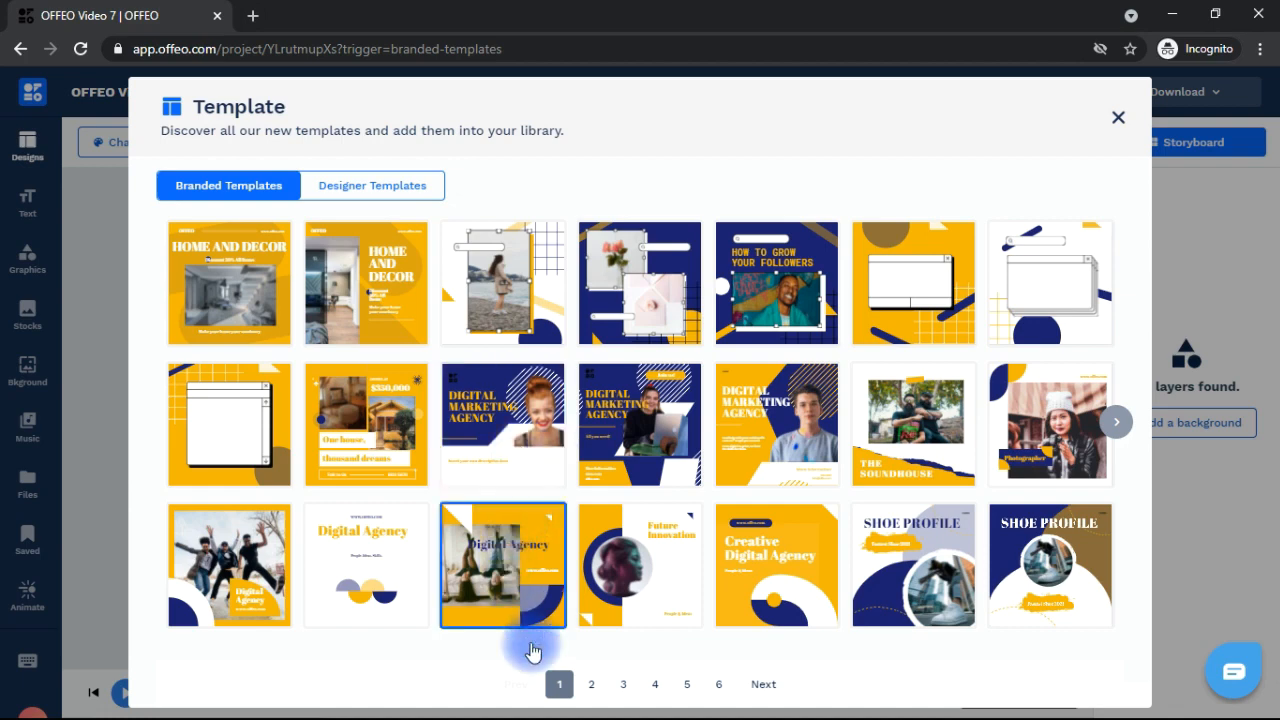
pyautogui.click(591, 684)
pyautogui.click(718, 686)
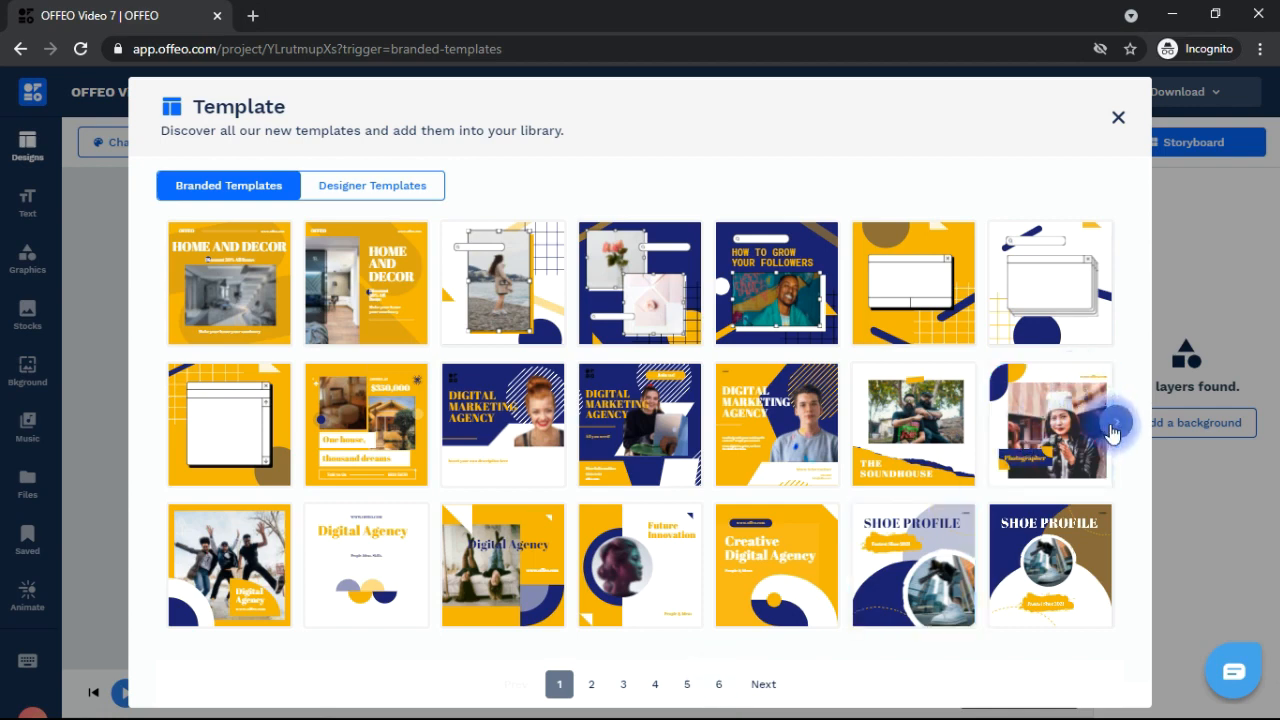
pyautogui.click(897, 675)
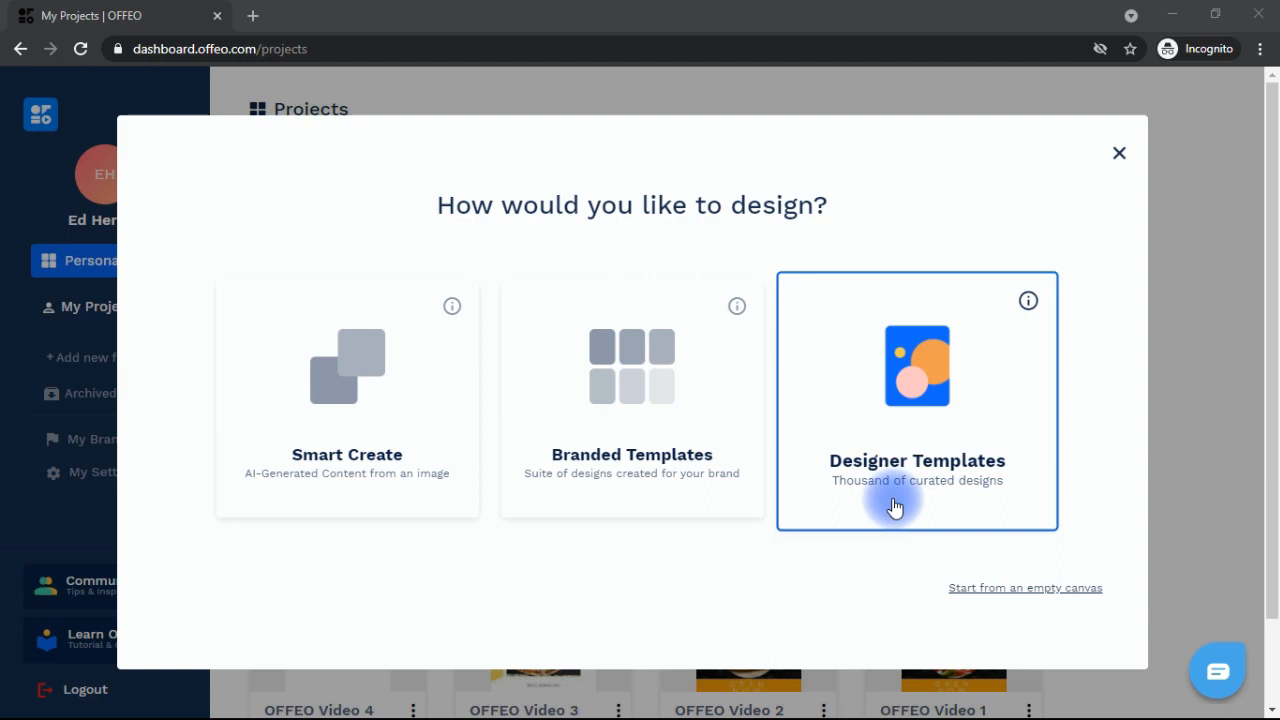
# Step: Start a Designer Templates project in the 1080 x 1080 Social Media Post format and view the template colour and filter options
pyautogui.click(894, 508)
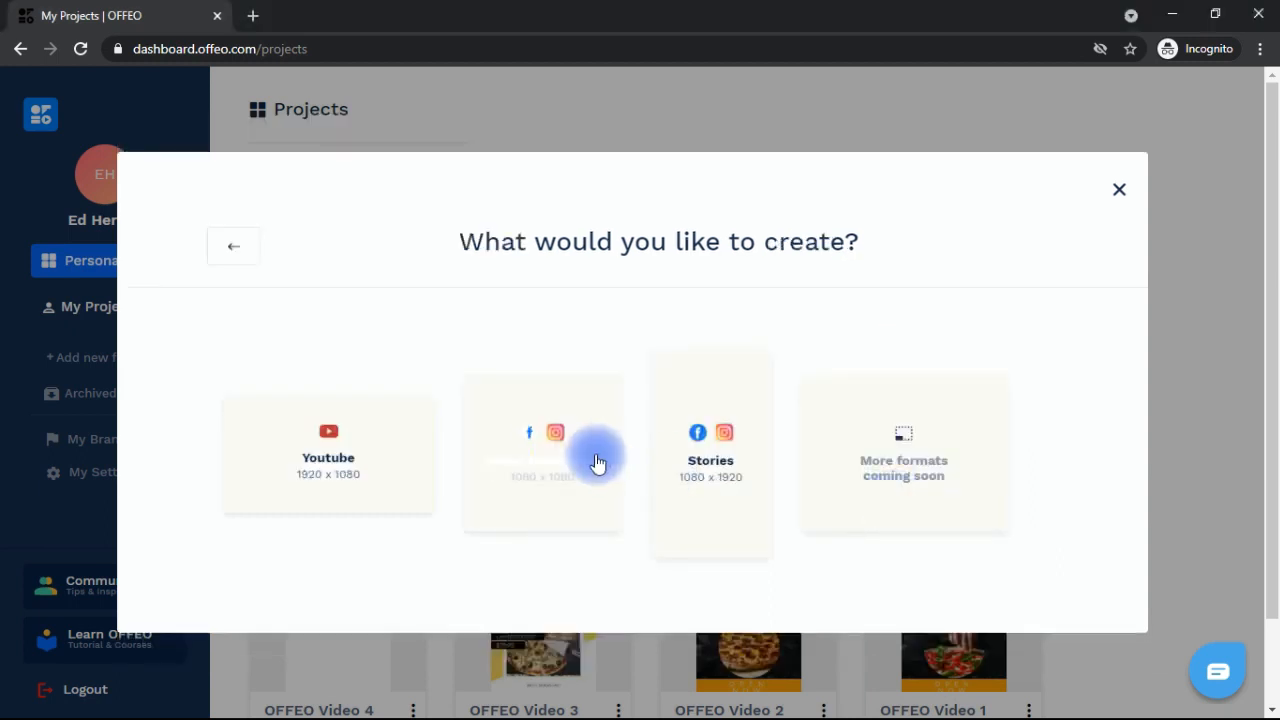
pyautogui.click(597, 462)
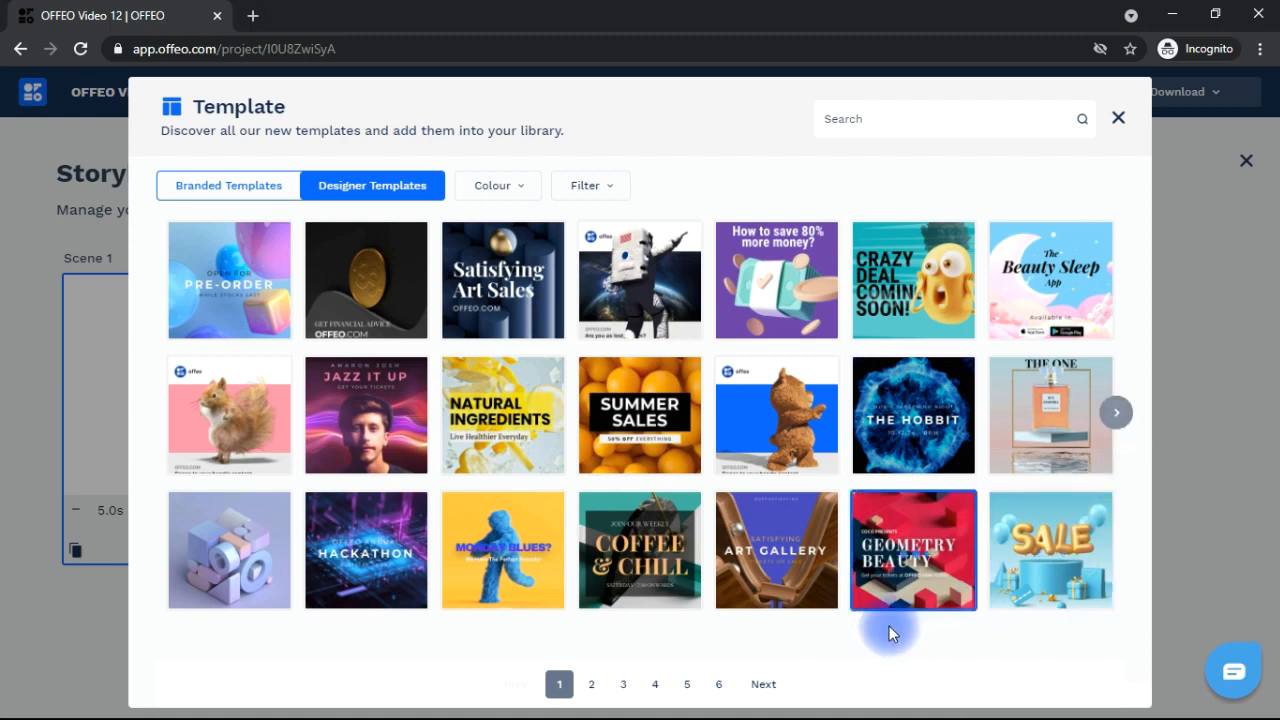
pyautogui.click(719, 684)
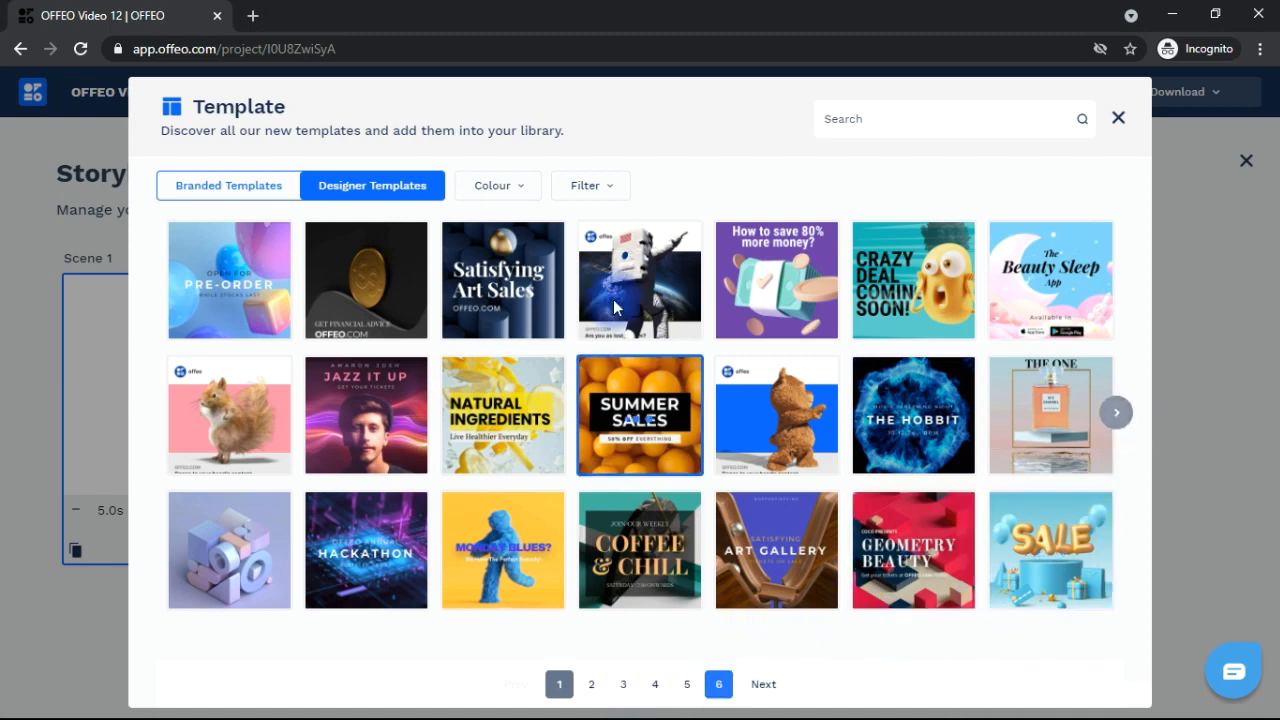
pyautogui.click(518, 192)
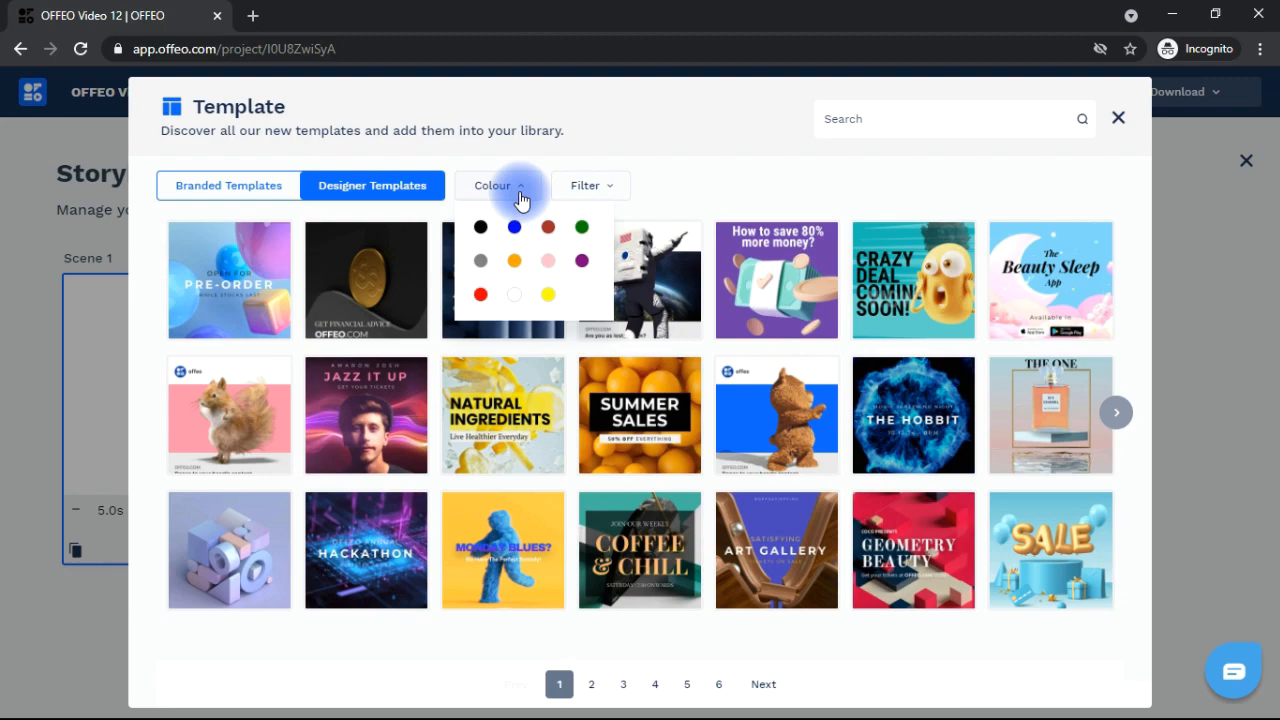
pyautogui.click(610, 188)
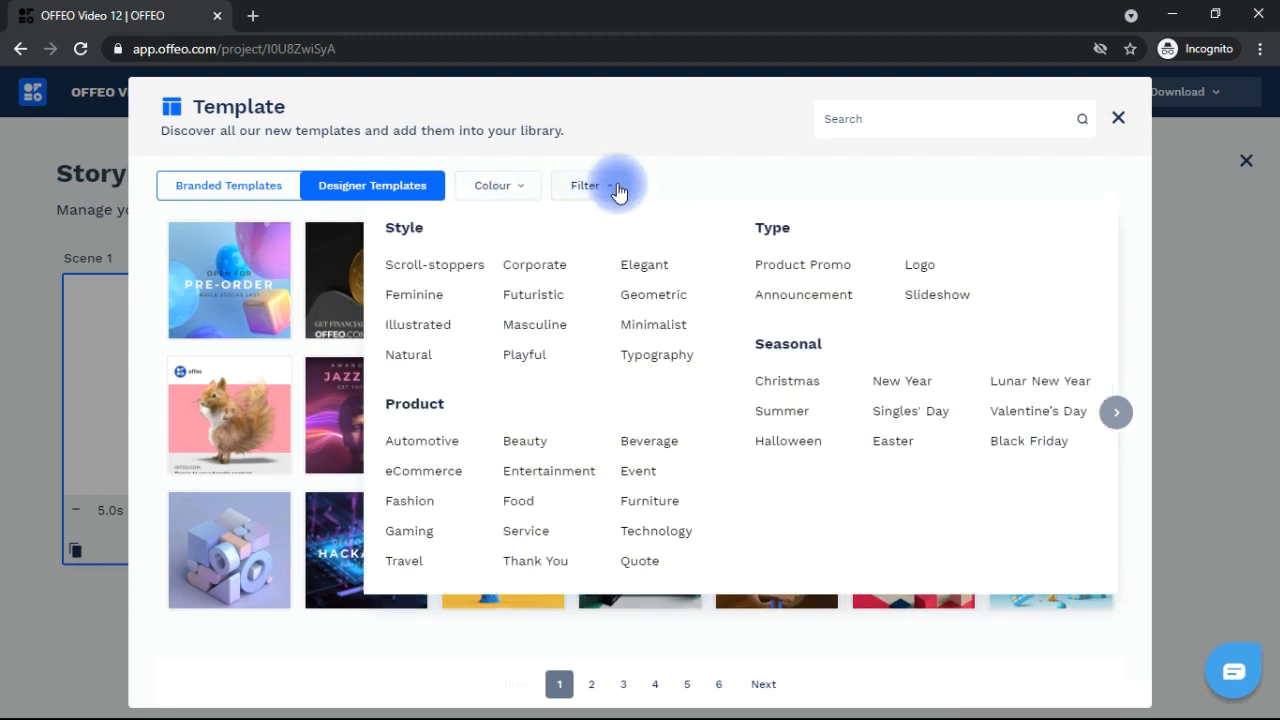
# Step: Search the designer templates for "pizza"
pyautogui.click(716, 150)
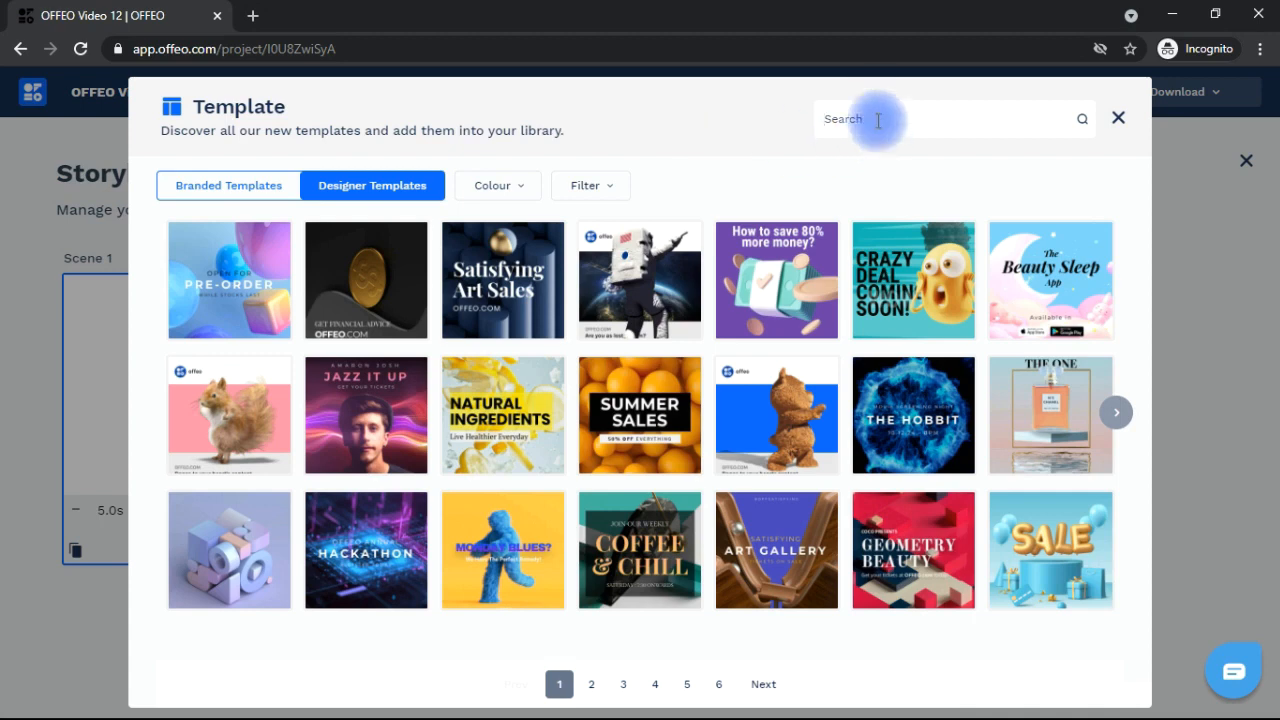
pyautogui.write('pizza')
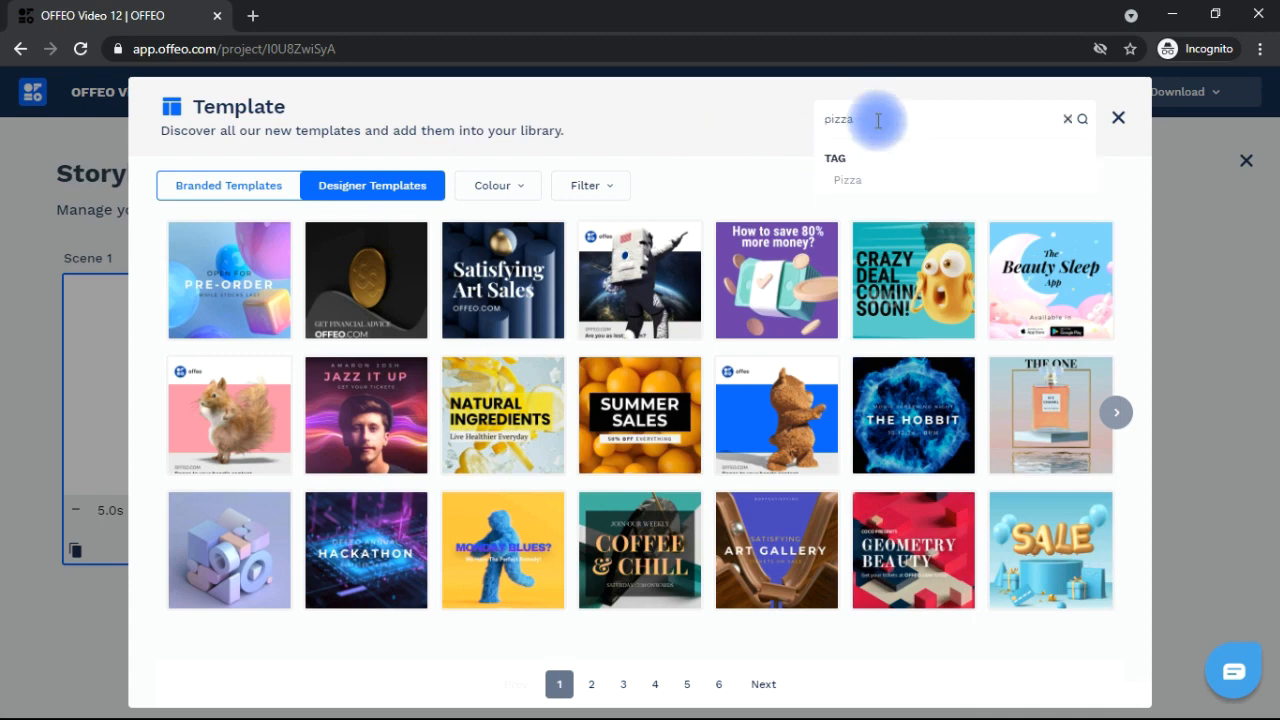
pyautogui.press('Return')
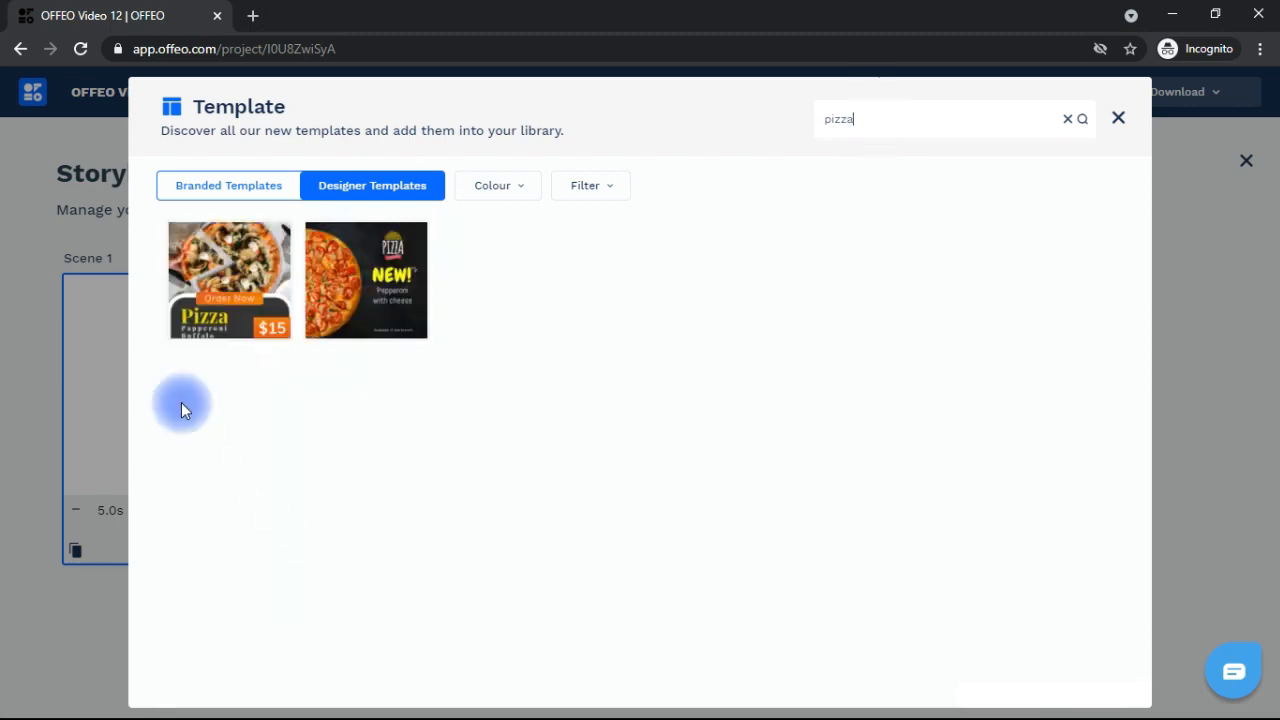